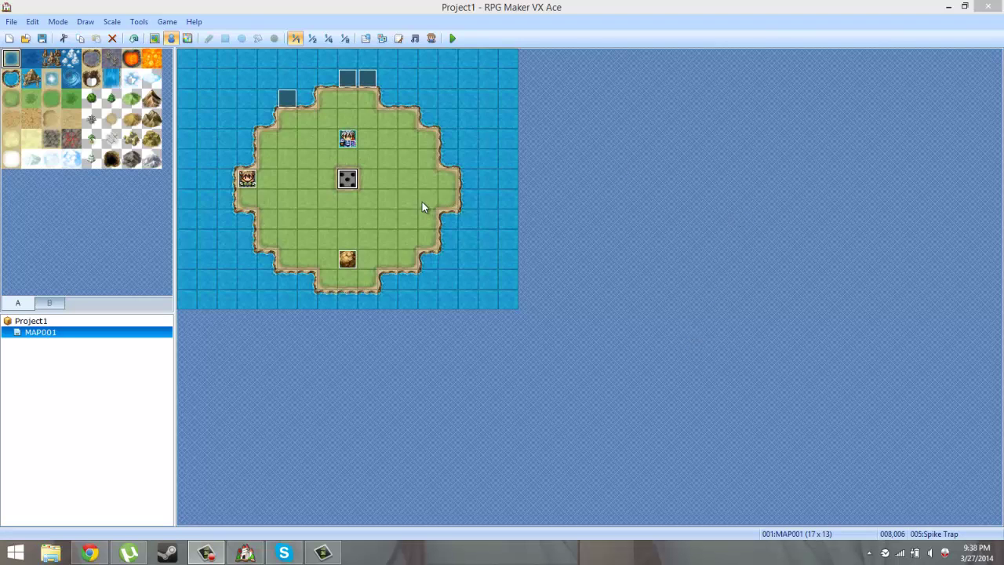
# - Inspect both pages of the Spike Trap event, then bring up the menu on an island tile
pyautogui.doubleClick(348, 180)
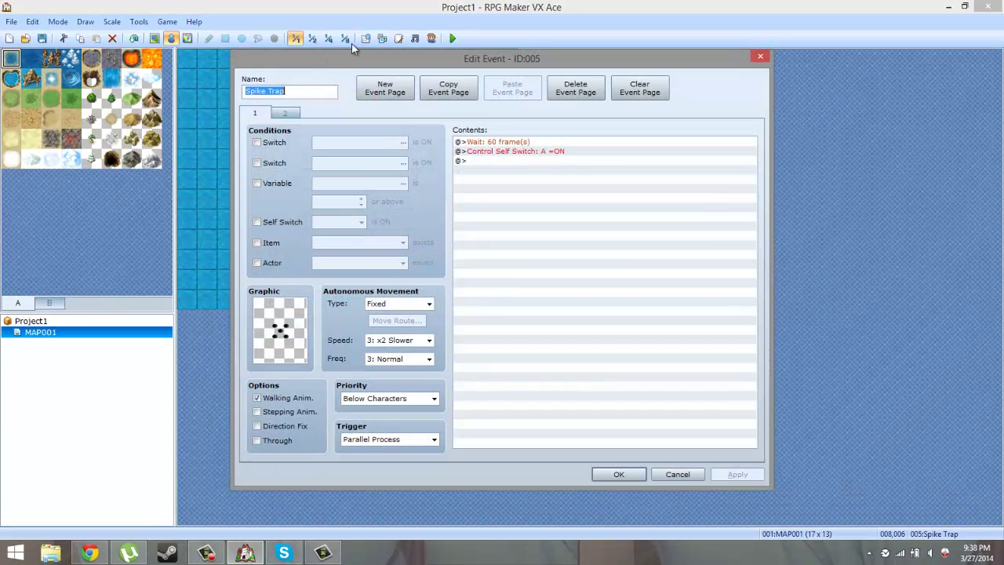
pyautogui.click(264, 92)
pyautogui.click(283, 115)
pyautogui.click(266, 114)
pyautogui.click(281, 114)
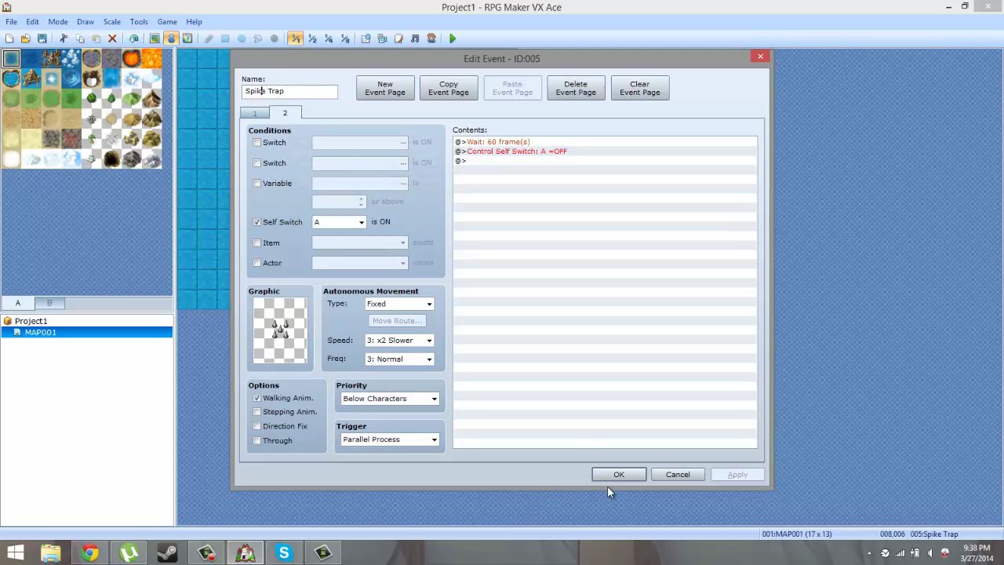
pyautogui.click(616, 475)
pyautogui.rightClick(415, 215)
# - Create a new event named Spike and give it a second page
pyautogui.click(436, 224)
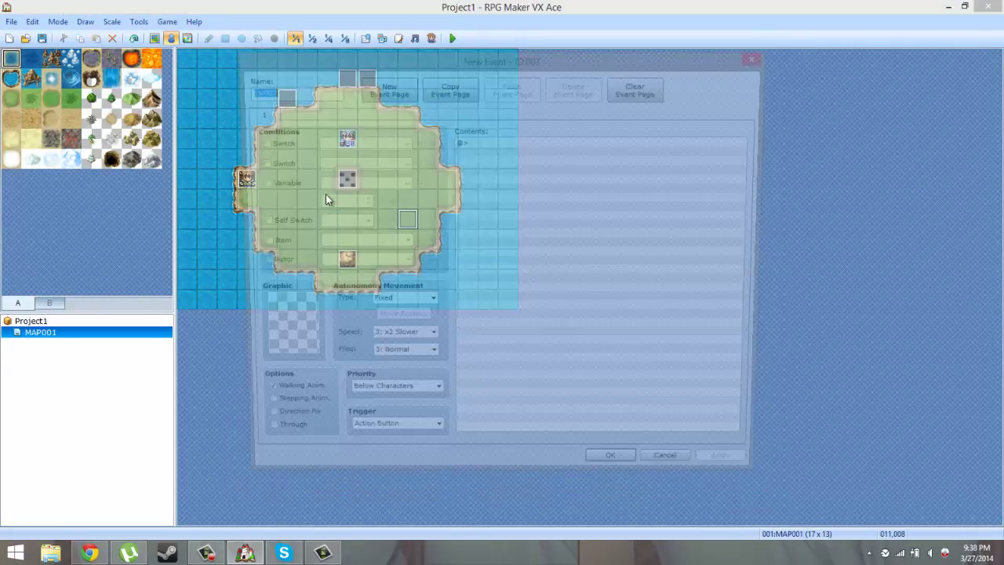
pyautogui.write('Spike')
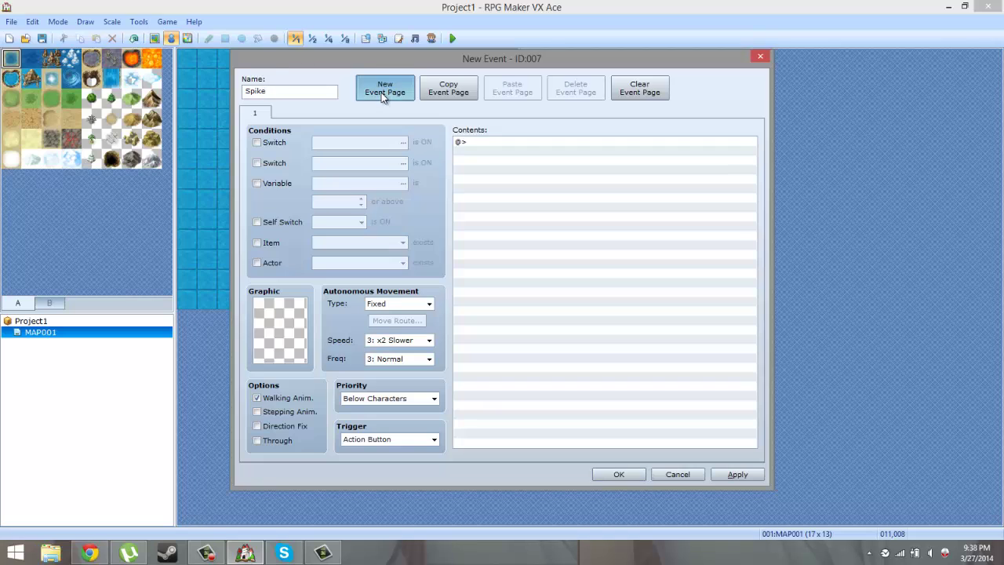
pyautogui.click(381, 92)
pyautogui.click(255, 116)
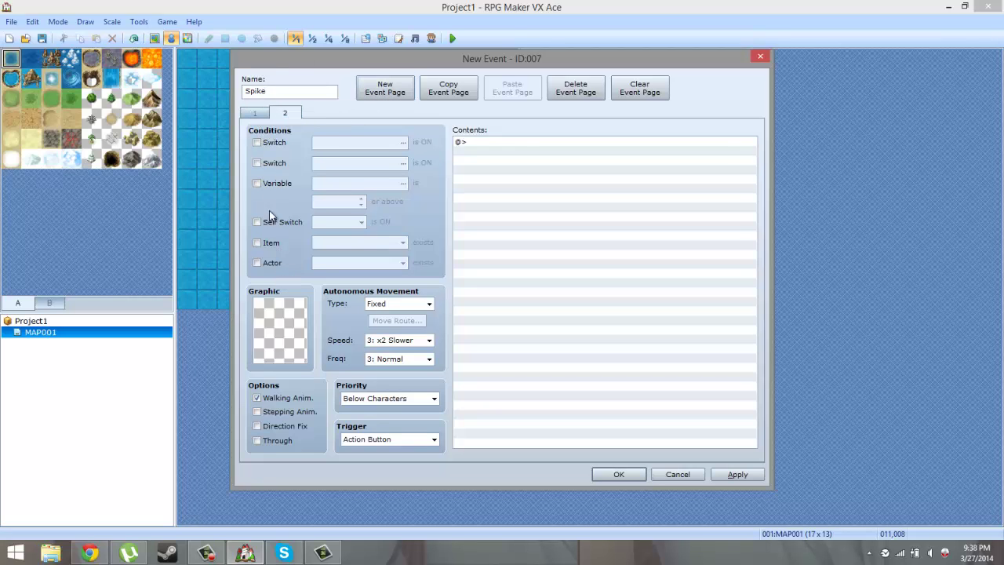
# - Set page 1's graphic to the spike-hole sprite from the !Other1 sheet
pyautogui.doubleClick(286, 341)
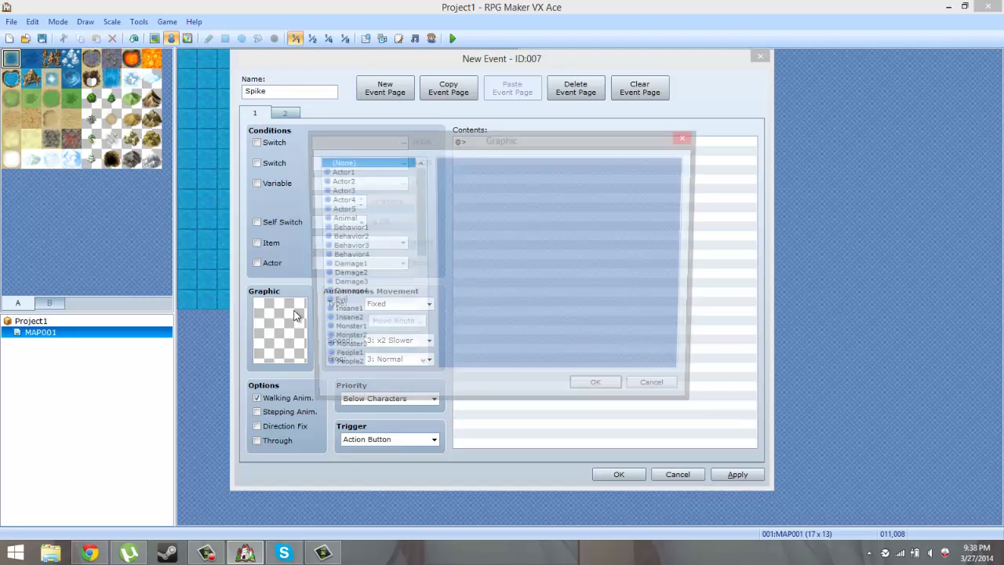
pyautogui.moveTo(417, 183); pyautogui.dragTo(415, 316)
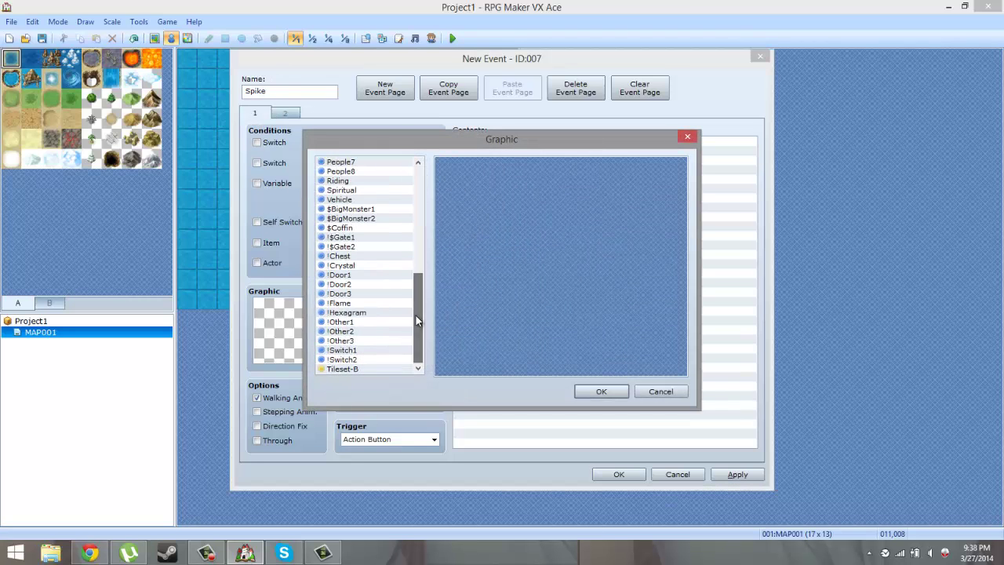
pyautogui.click(347, 351)
pyautogui.press('Up')
pyautogui.press('Up')
pyautogui.press('Up')
pyautogui.press('Up')
pyautogui.press('Down')
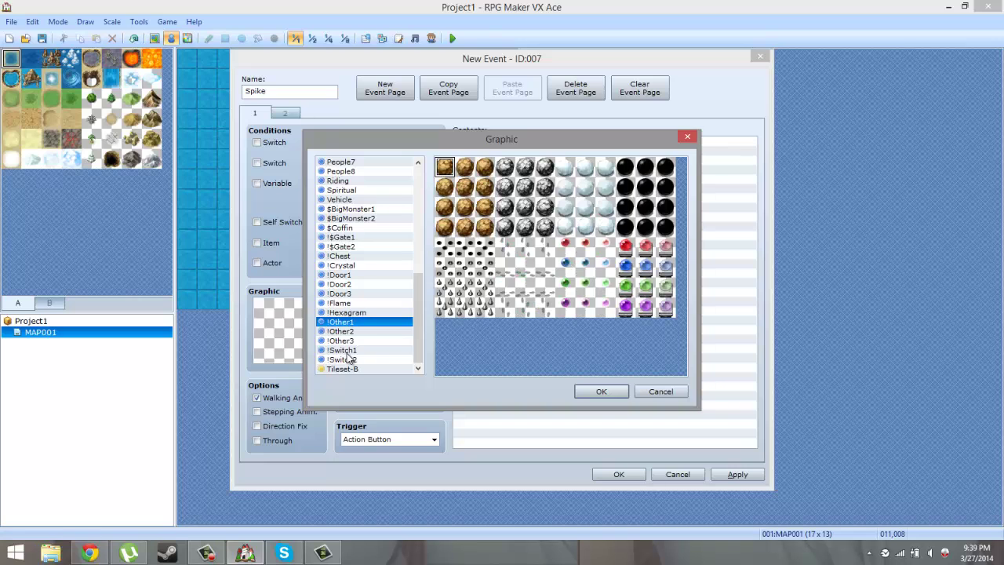
pyautogui.click(445, 248)
pyautogui.doubleClick(445, 248)
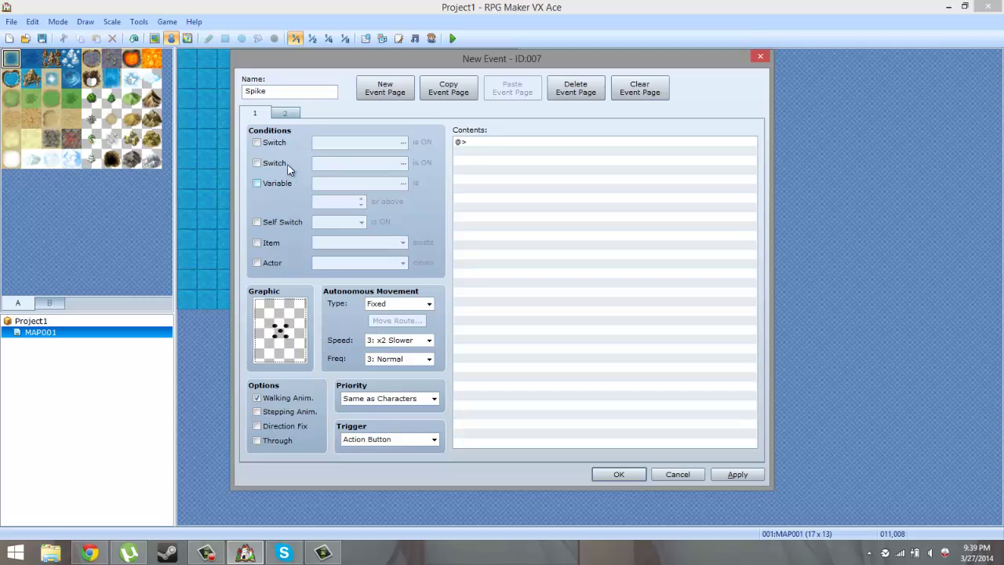
# - Set page 1 to Parallel Process trigger with Below Characters priority
pyautogui.click(387, 441)
pyautogui.click(385, 495)
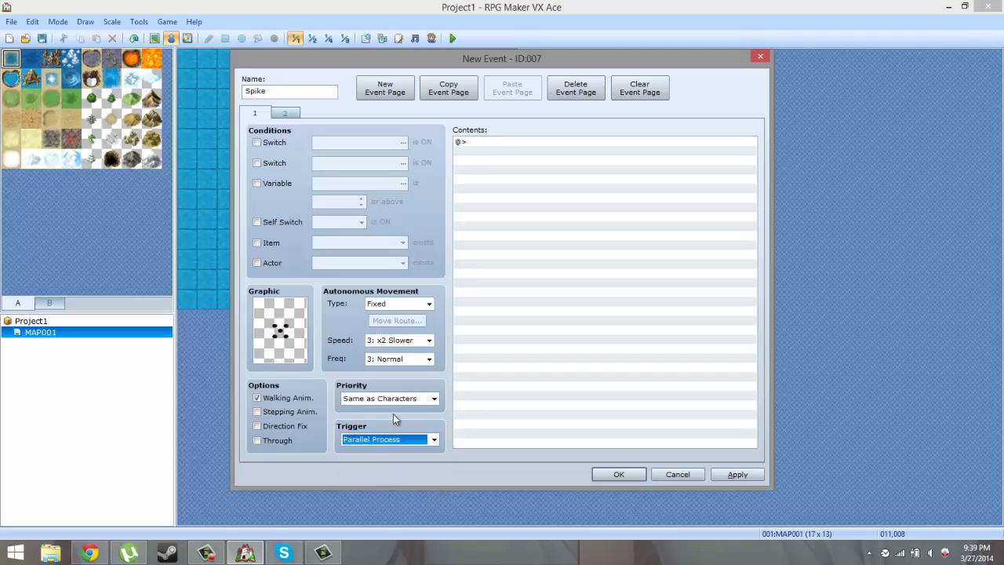
pyautogui.click(395, 398)
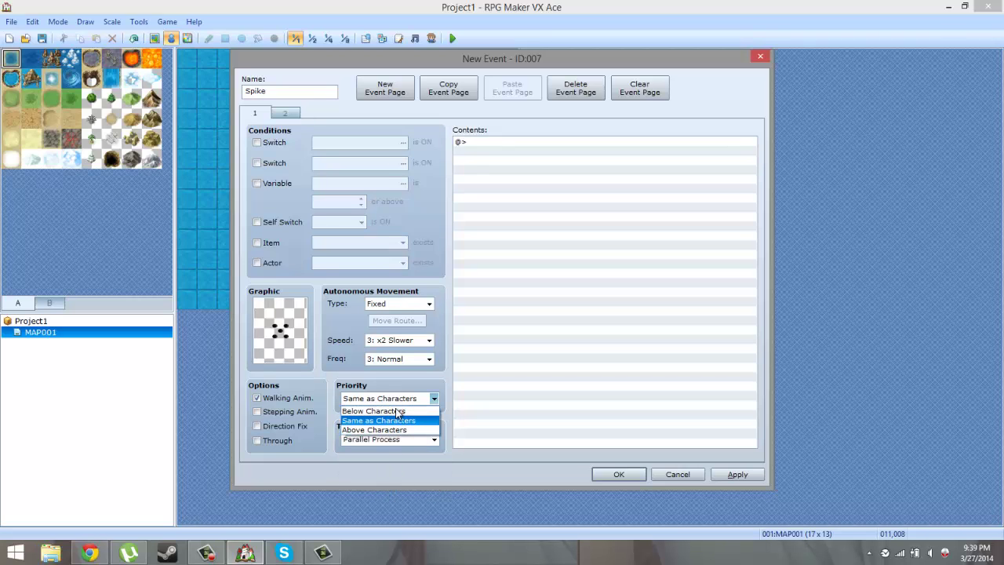
pyautogui.click(395, 410)
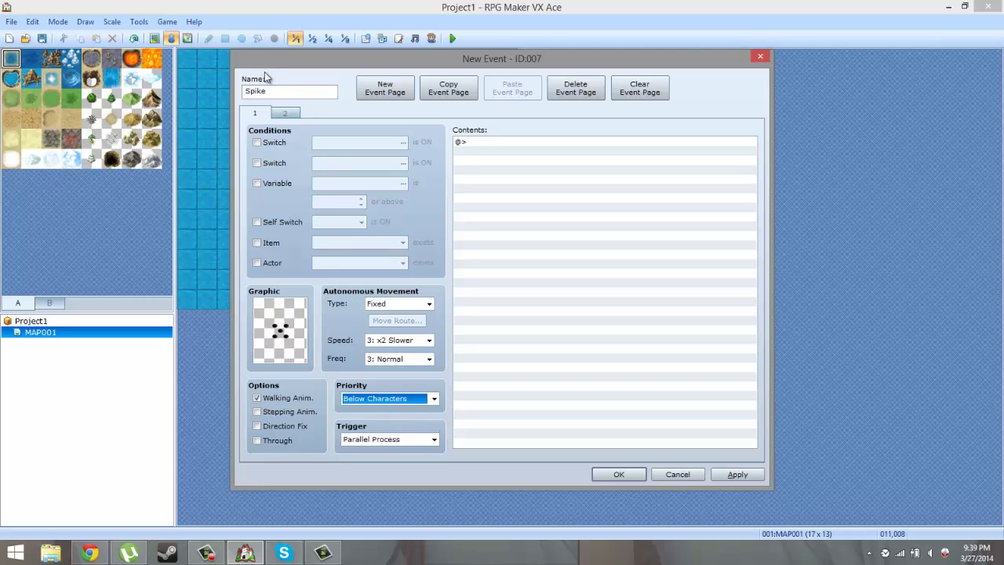
# - Make page 2 require Self Switch A and run as Parallel Process
pyautogui.click(283, 115)
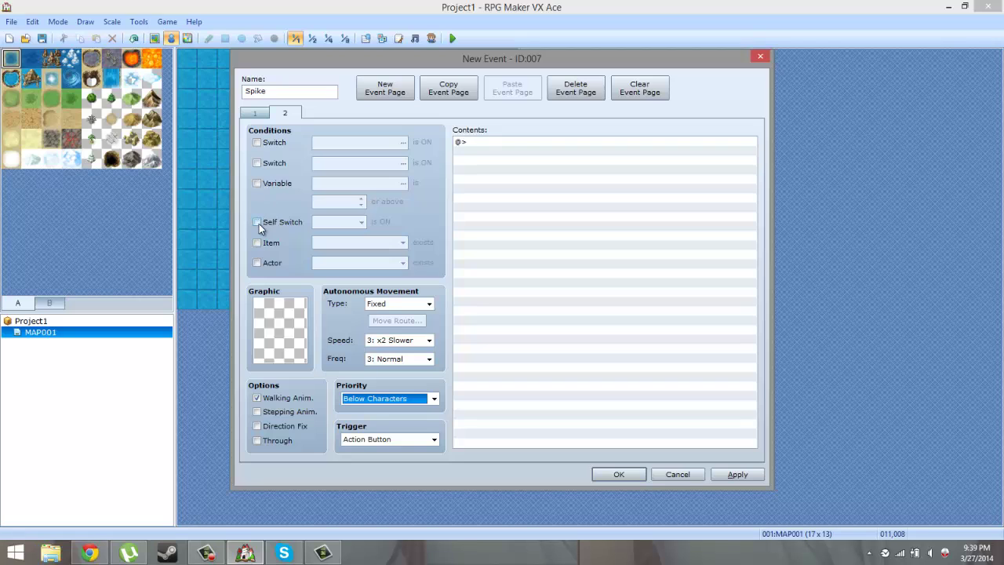
pyautogui.click(258, 222)
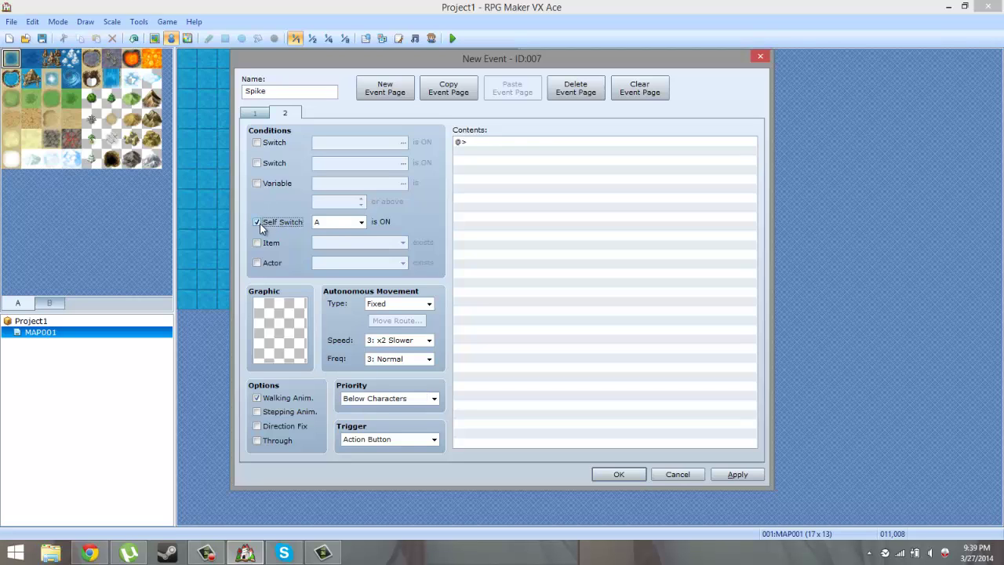
pyautogui.click(392, 443)
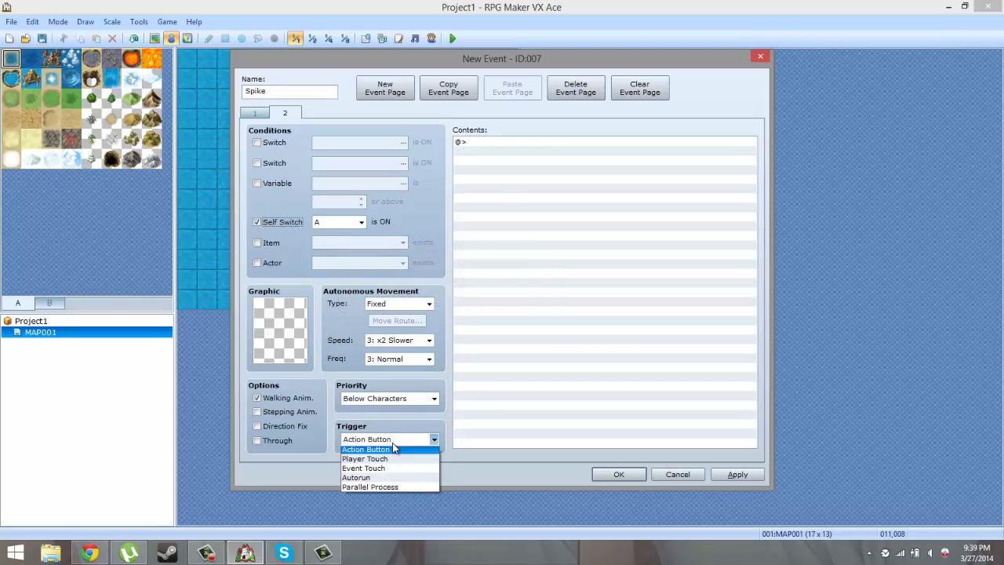
pyautogui.click(382, 490)
pyautogui.click(394, 402)
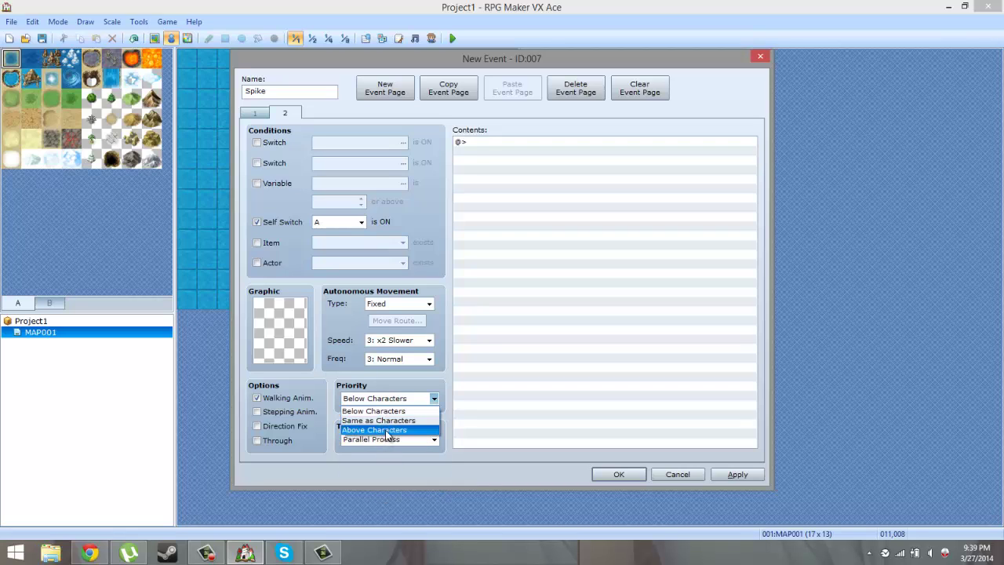
pyautogui.click(373, 412)
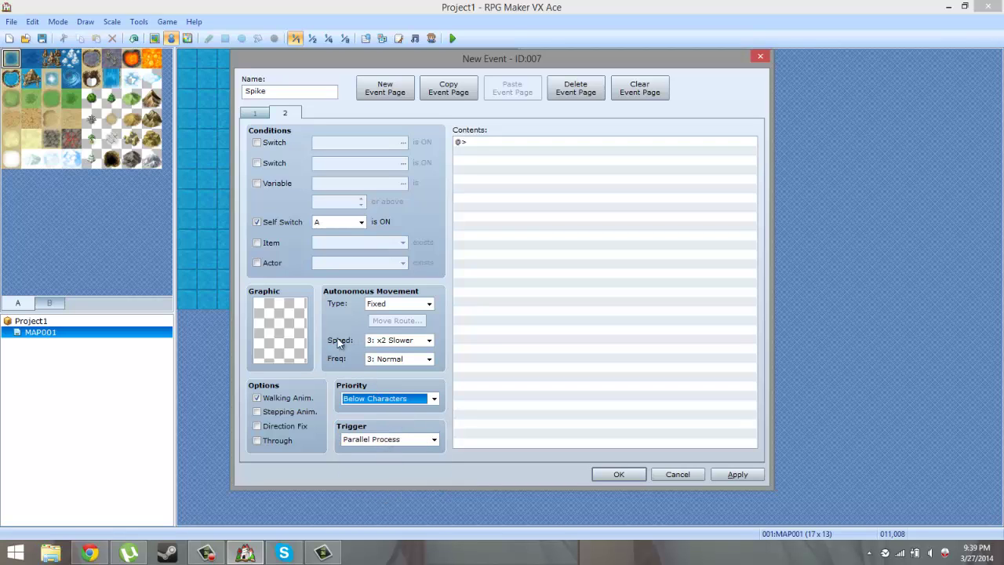
# - Set page 2's graphic to the raised spikes sprite from !Other1
pyautogui.doubleClick(281, 339)
pyautogui.moveTo(421, 261); pyautogui.dragTo(412, 350)
pyautogui.doubleClick(363, 319)
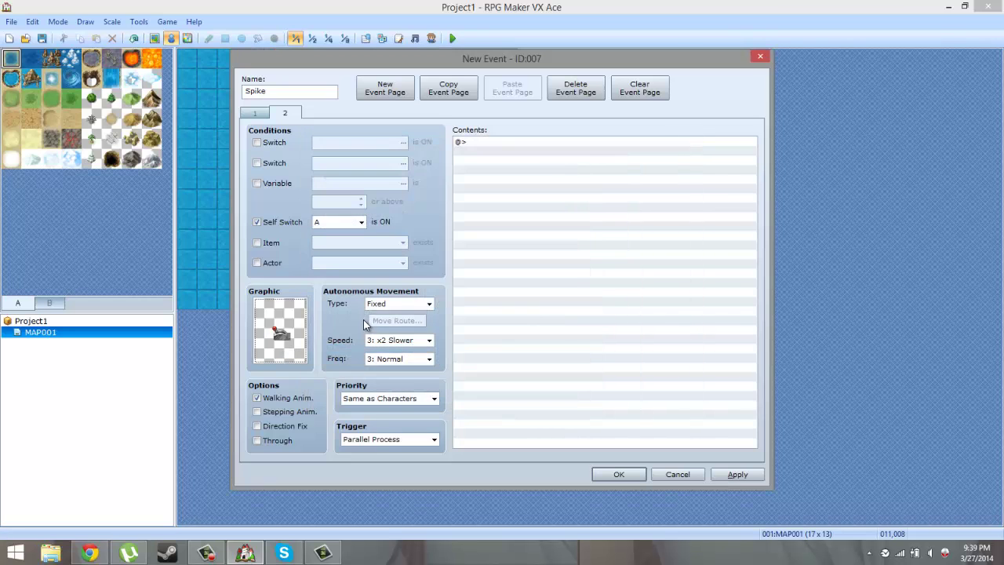
pyautogui.doubleClick(299, 346)
pyautogui.press('Up')
pyautogui.press('Up')
pyautogui.press('Up')
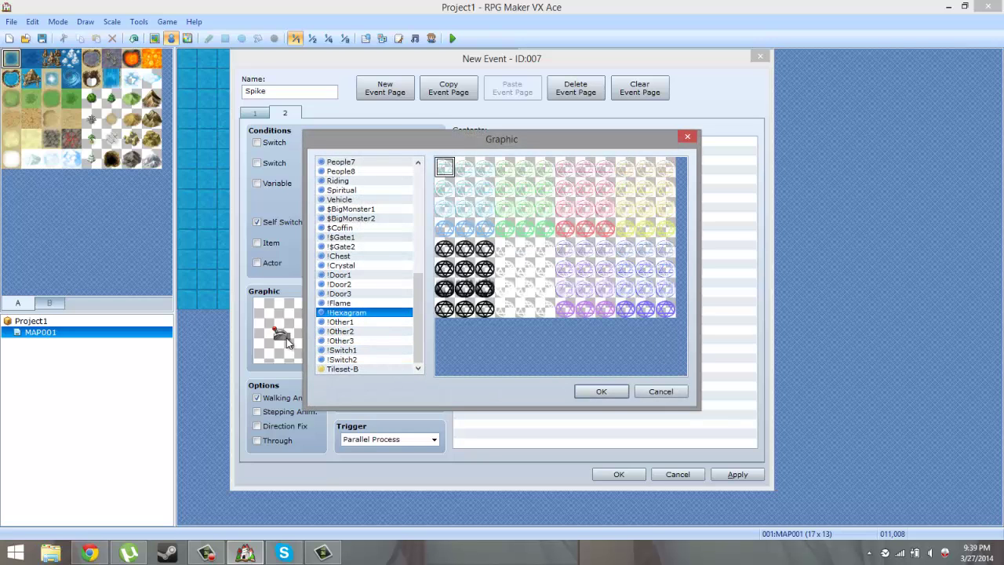
pyautogui.press('Down')
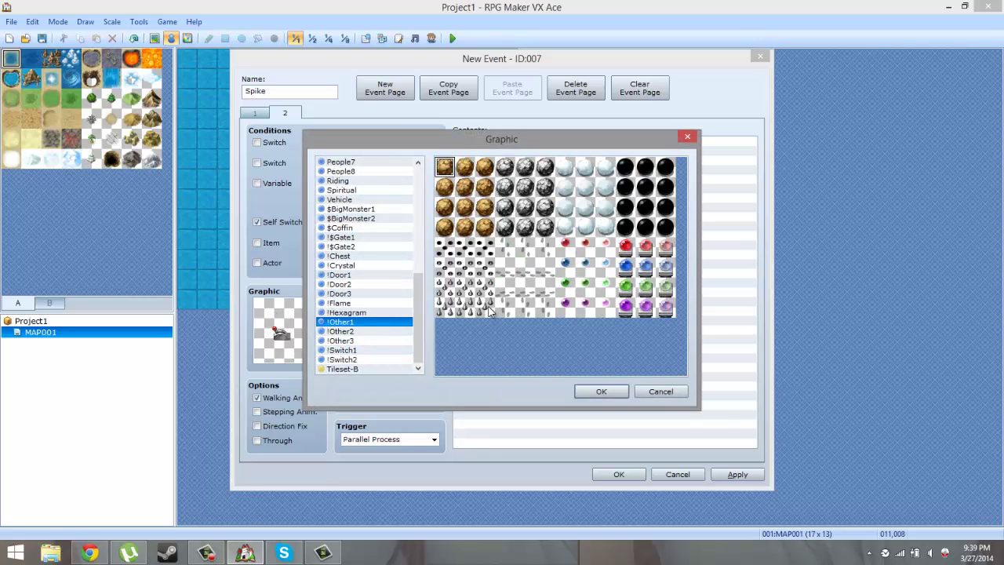
pyautogui.doubleClick(488, 310)
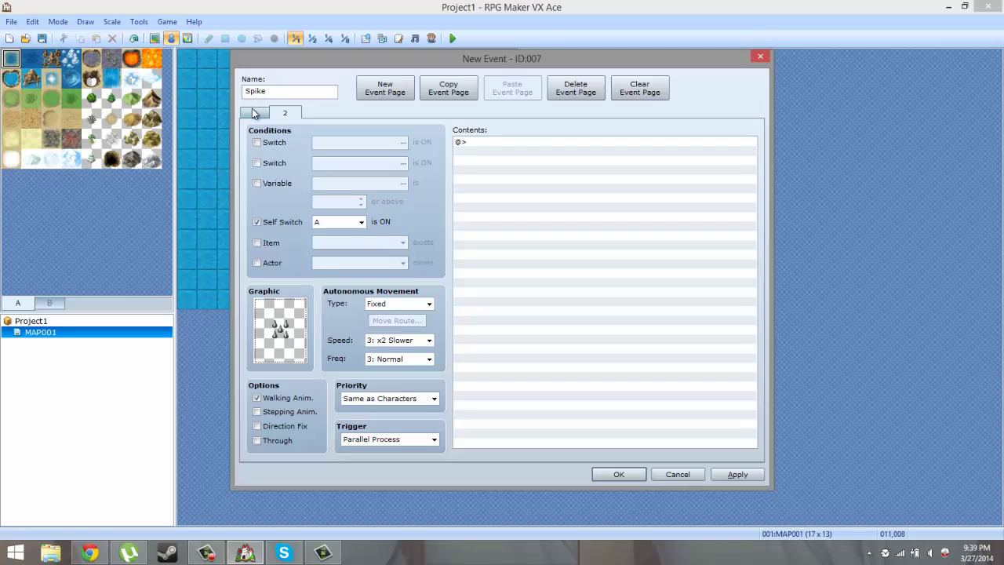
# - Add a Wait: 60 frames command to page 1
pyautogui.click(252, 110)
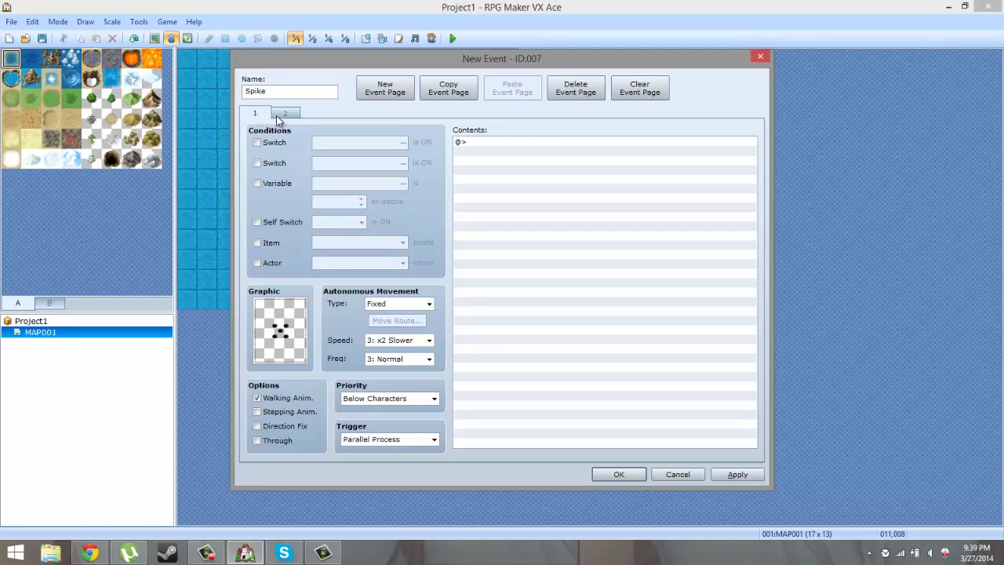
pyautogui.click(284, 115)
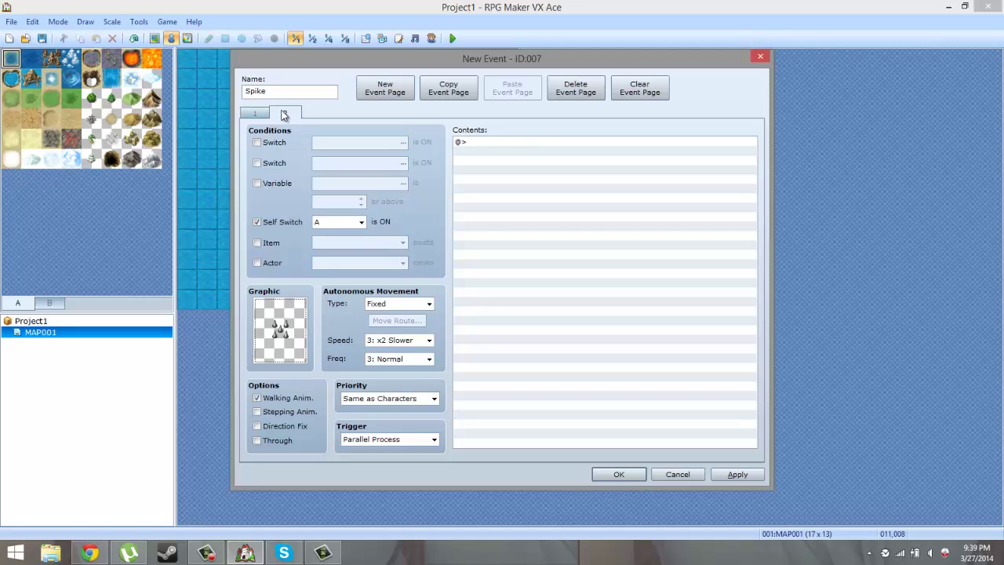
pyautogui.click(255, 114)
pyautogui.click(539, 152)
pyautogui.rightClick(540, 153)
pyautogui.click(573, 156)
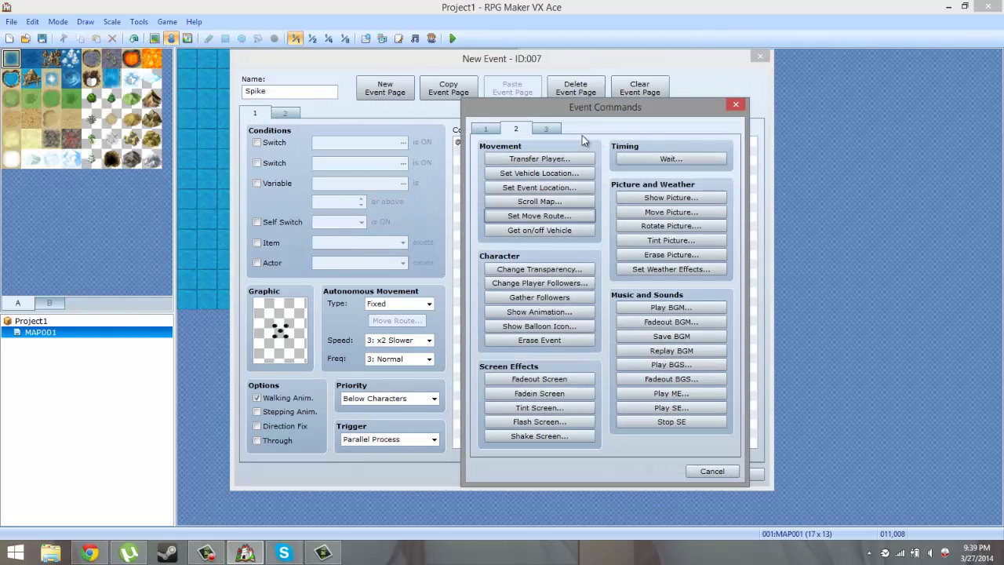
pyautogui.moveTo(596, 117); pyautogui.dragTo(627, 158)
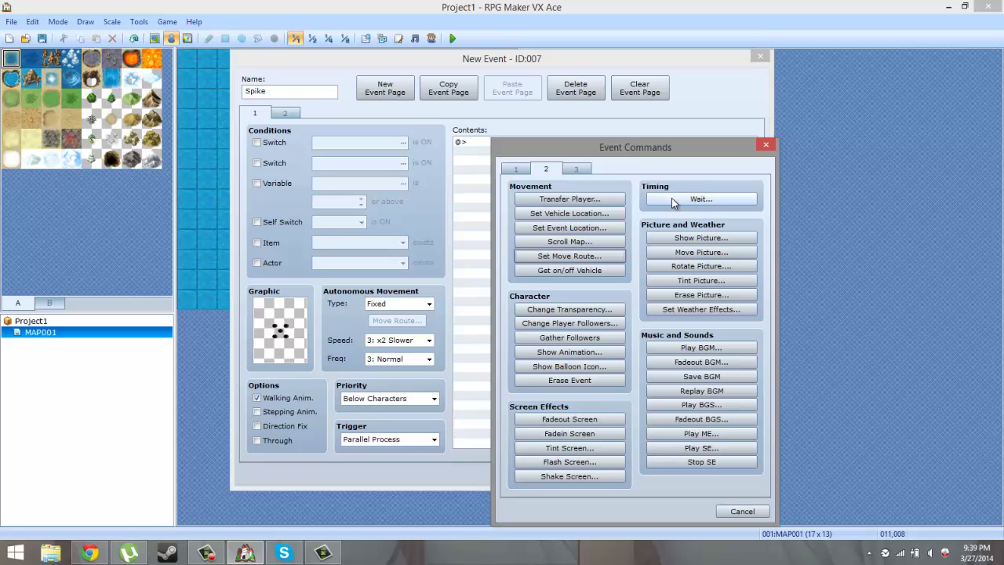
pyautogui.click(673, 200)
pyautogui.click(626, 363)
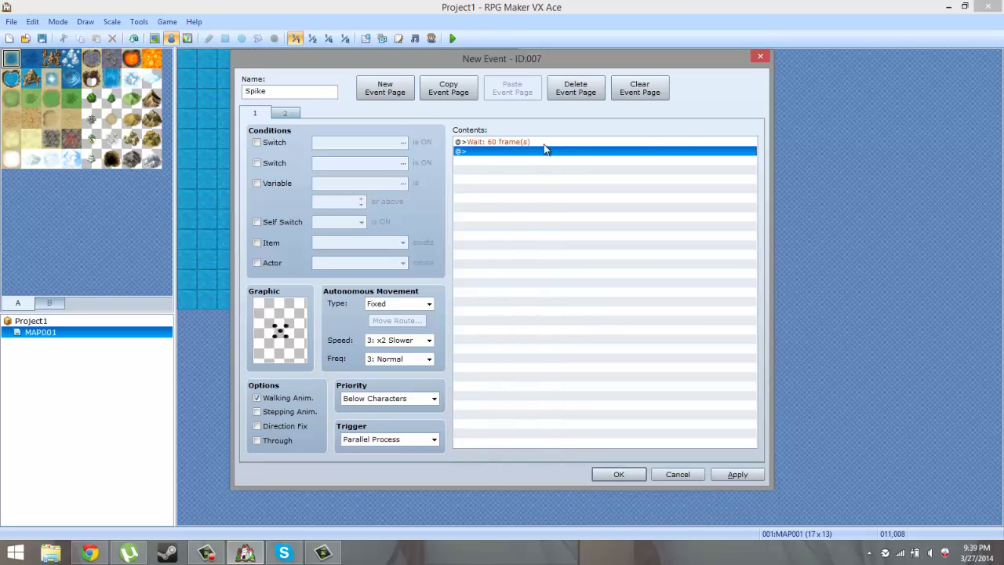
# - Add Control Self Switch A = ON after the wait and select both commands
pyautogui.rightClick(545, 152)
pyautogui.click(559, 157)
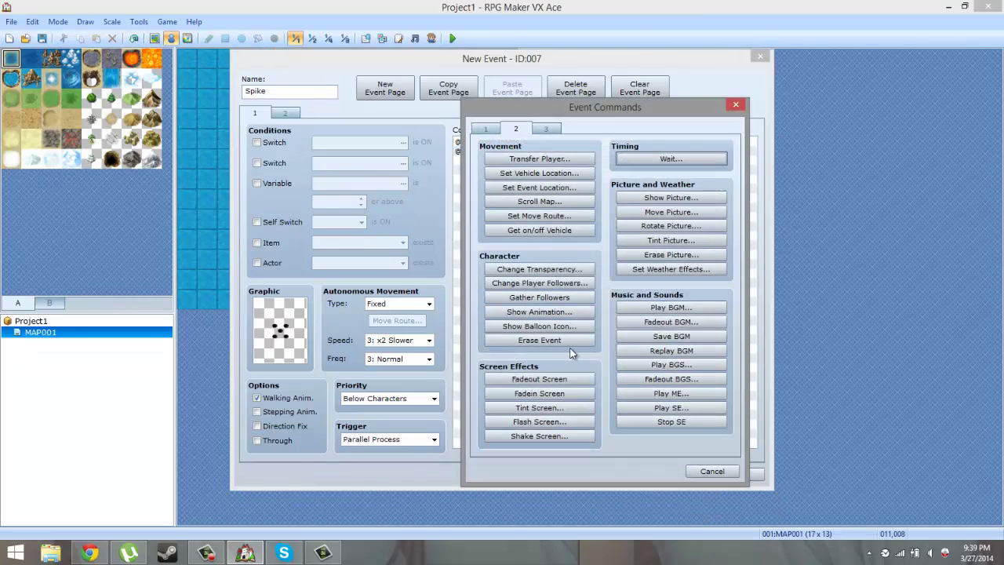
pyautogui.click(487, 129)
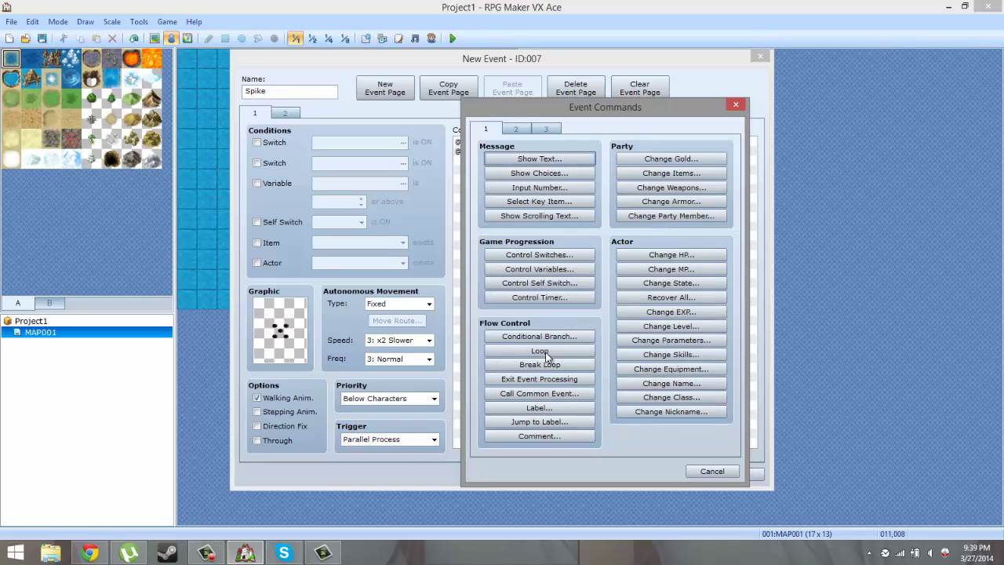
pyautogui.click(549, 284)
pyautogui.click(661, 276)
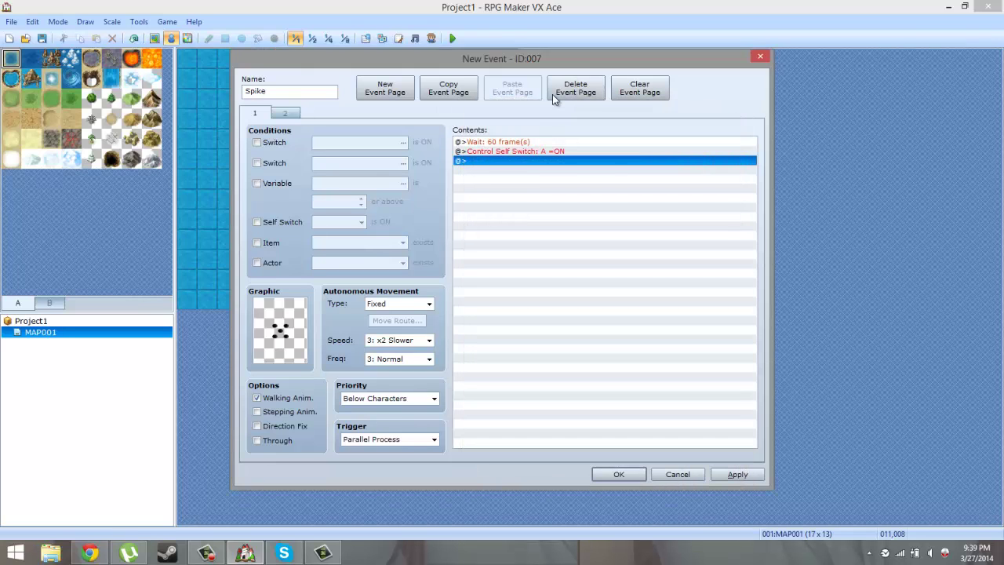
pyautogui.keyDown('shift'); pyautogui.click(532, 141); pyautogui.keyUp('shift')
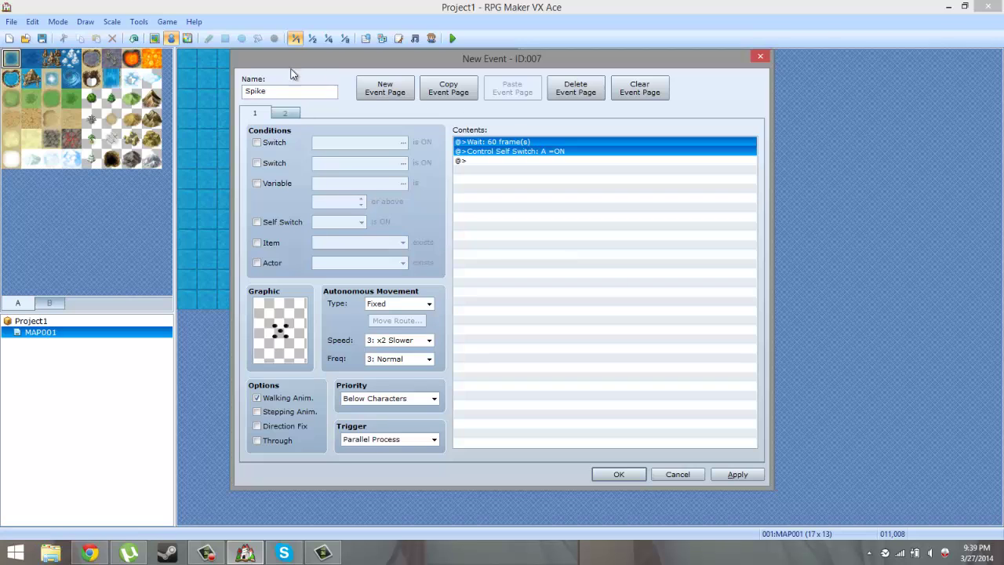
# - Paste the wait and self switch commands into page 2, change the switch to A = OFF, and save the event
pyautogui.click(285, 112)
pyautogui.hotkey('ctrl', 'v')
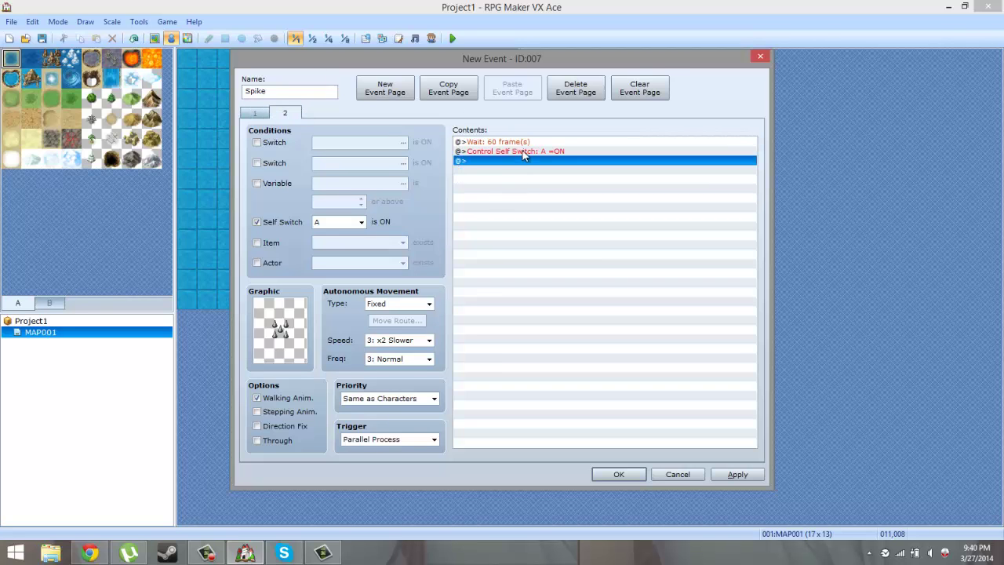
pyautogui.doubleClick(470, 160)
pyautogui.click(540, 282)
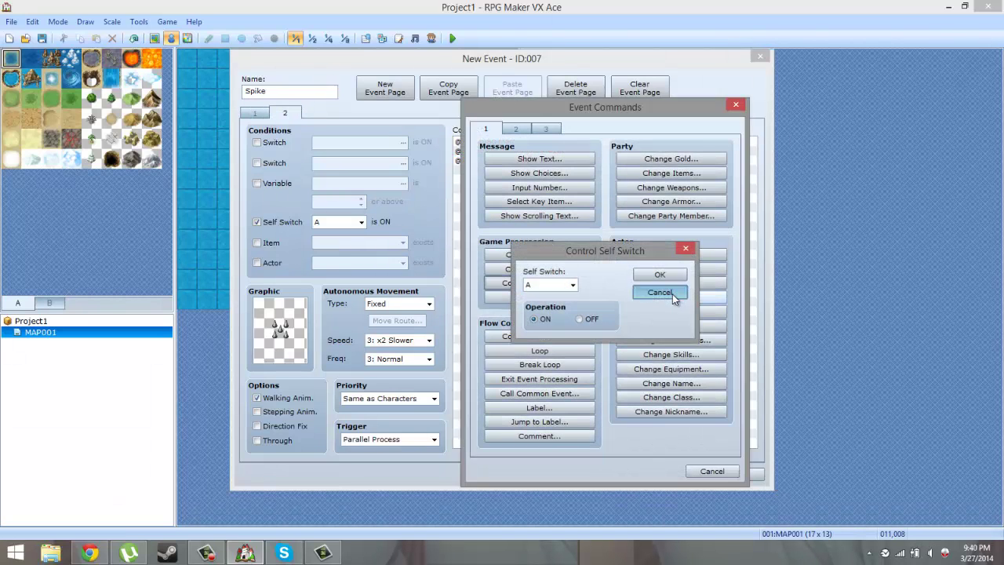
pyautogui.click(673, 293)
pyautogui.click(736, 105)
pyautogui.press('Return')
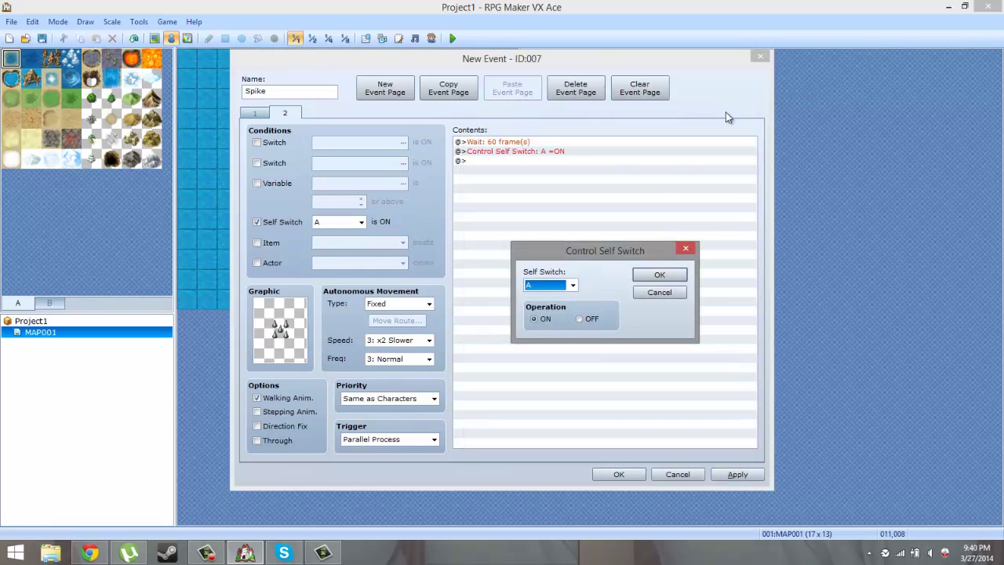
pyautogui.click(592, 320)
pyautogui.click(659, 276)
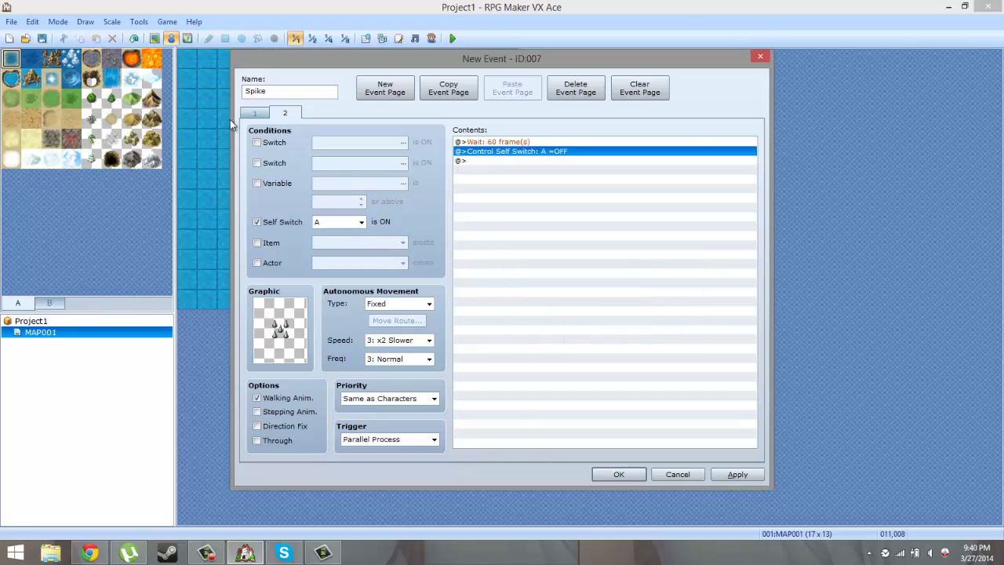
pyautogui.click(636, 474)
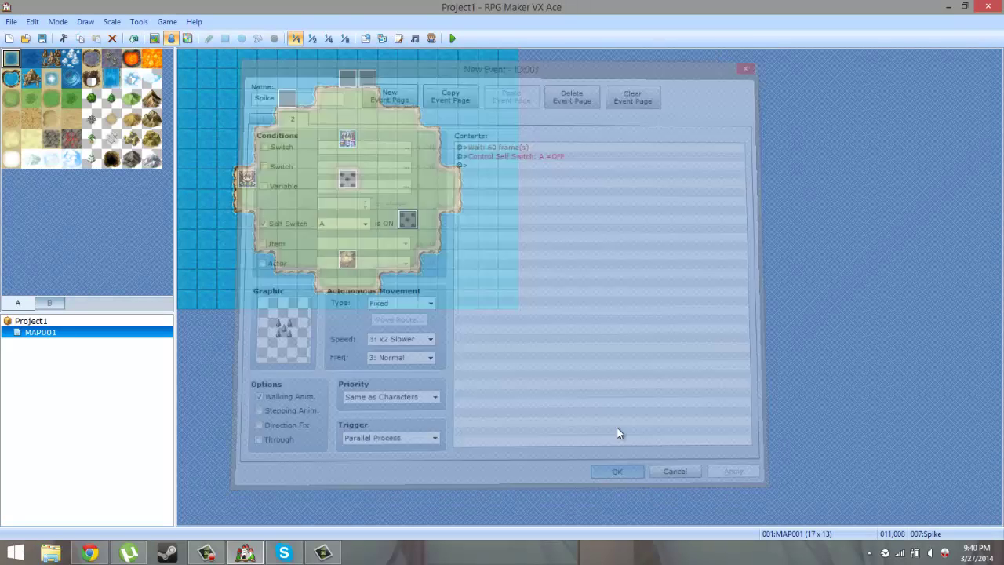
# - Save the project and start a new game in a playtest
pyautogui.click(453, 38)
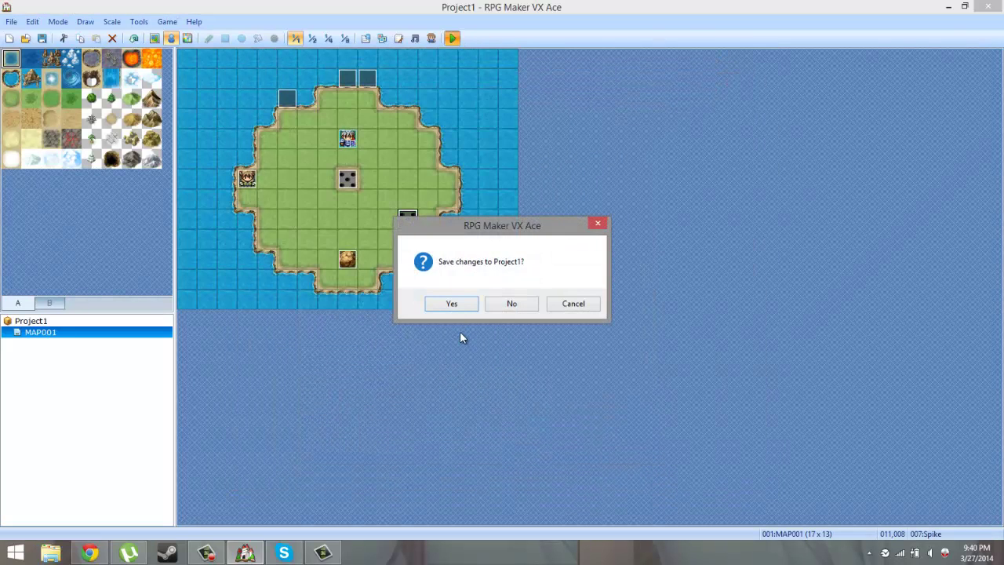
pyautogui.click(457, 303)
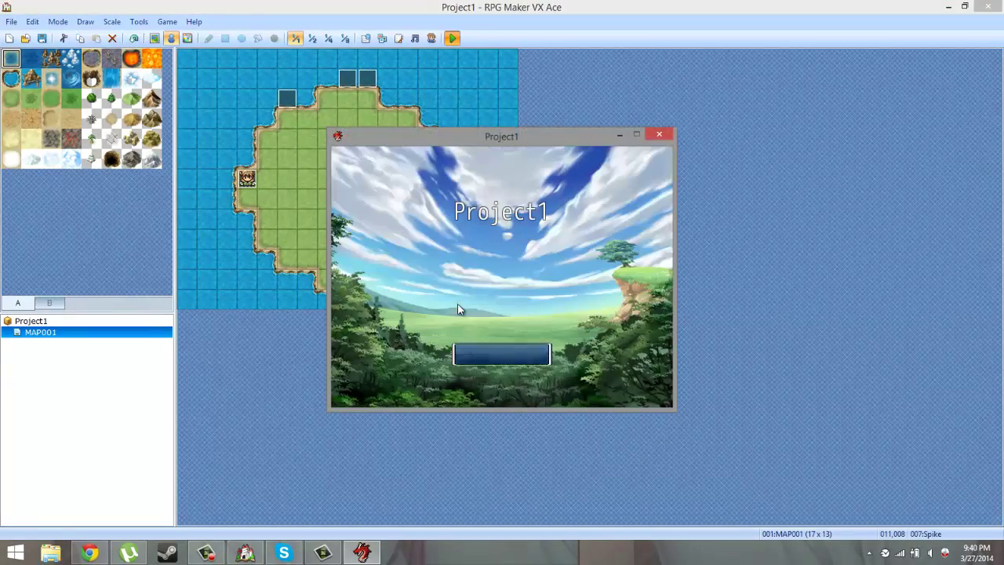
pyautogui.press('Return')
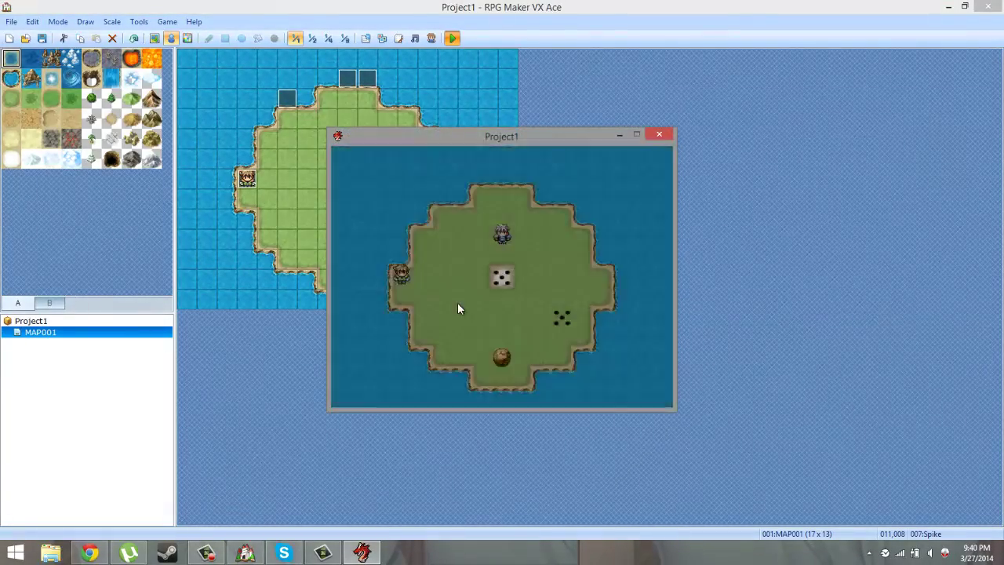
# - Walk the player on and off the spike tiles, then end the playtest
pyautogui.press('Down')
pyautogui.press('Down')
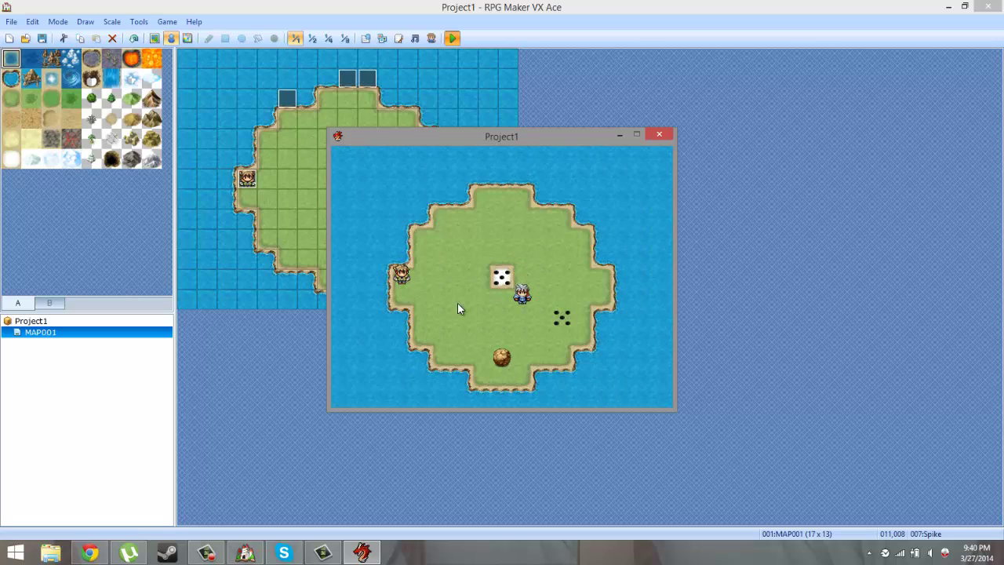
pyautogui.press('Right')
pyautogui.press('Right')
pyautogui.press('Down')
pyautogui.press('Left')
pyautogui.press('Up')
pyautogui.press('Down')
pyautogui.press('Up')
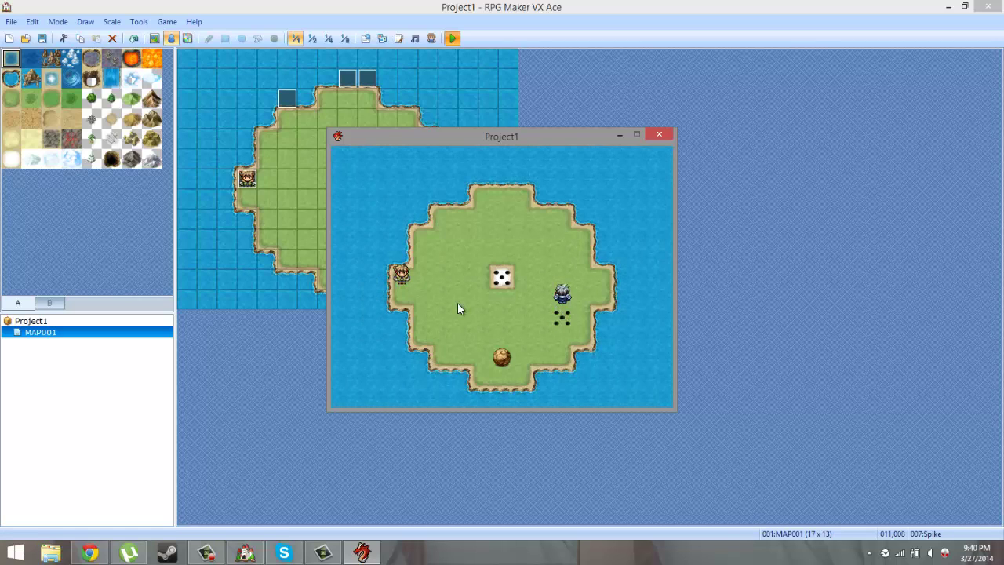
pyautogui.press('Down')
pyautogui.press('Left')
pyautogui.press('Right')
pyautogui.press('Right')
pyautogui.click(666, 138)
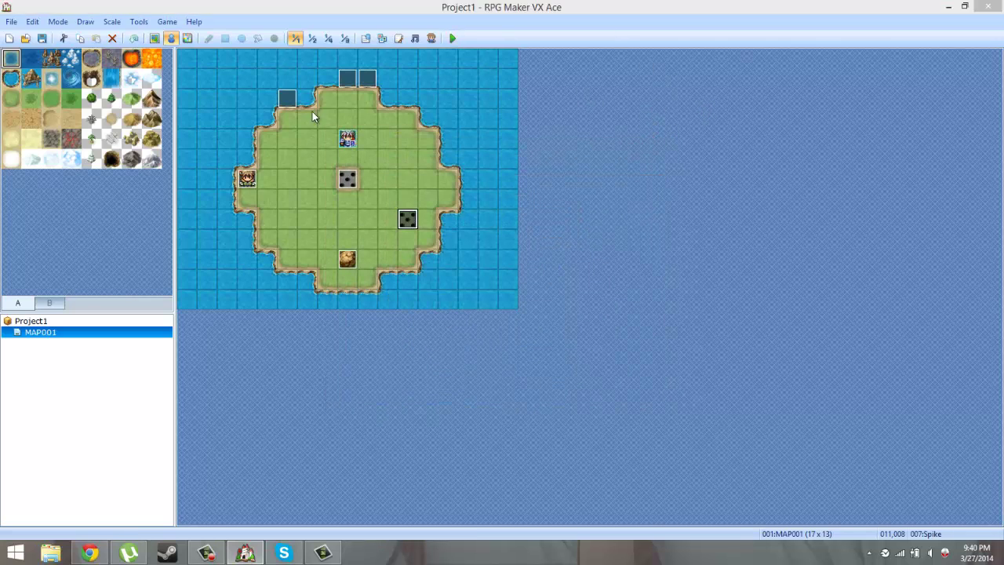
# - Change the Spike event's priority setting
pyautogui.press('Return')
pyautogui.click(397, 402)
pyautogui.click(377, 413)
pyautogui.click(602, 475)
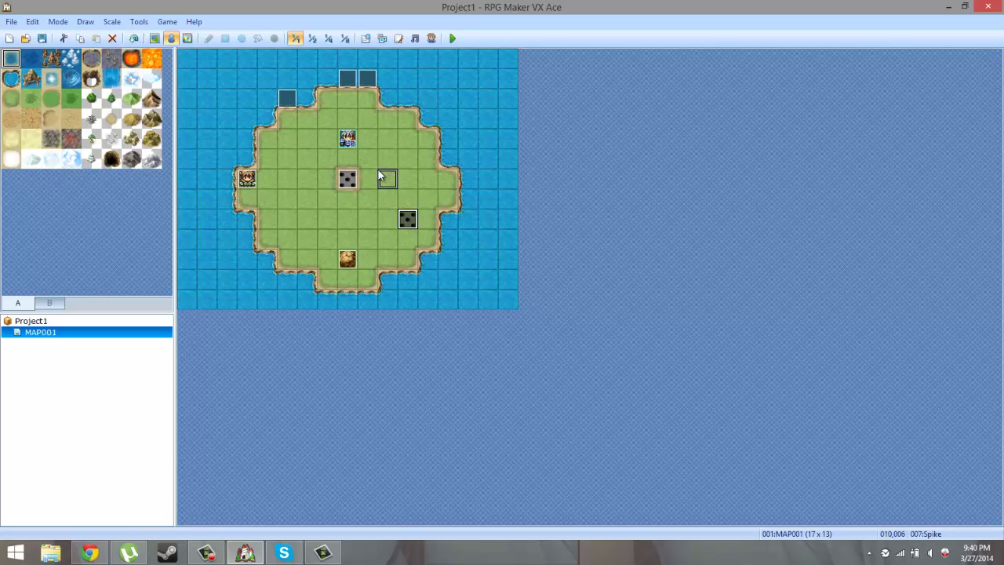
# - Move the Spike event beside the centre spike trap and paste a copy on its left side
pyautogui.moveTo(370, 182); pyautogui.dragTo(371, 186)
pyautogui.doubleClick(352, 184)
pyautogui.click(287, 115)
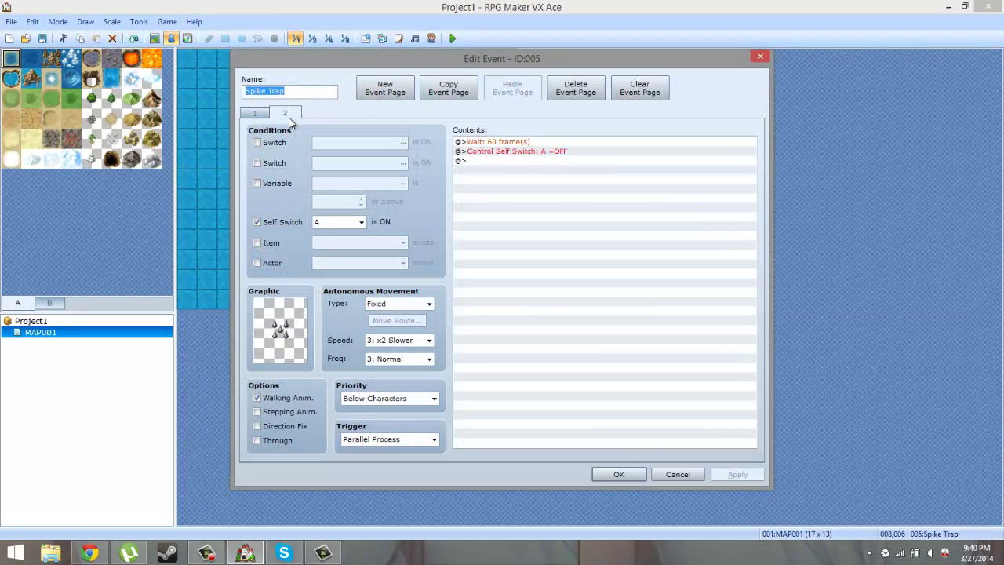
pyautogui.click(616, 474)
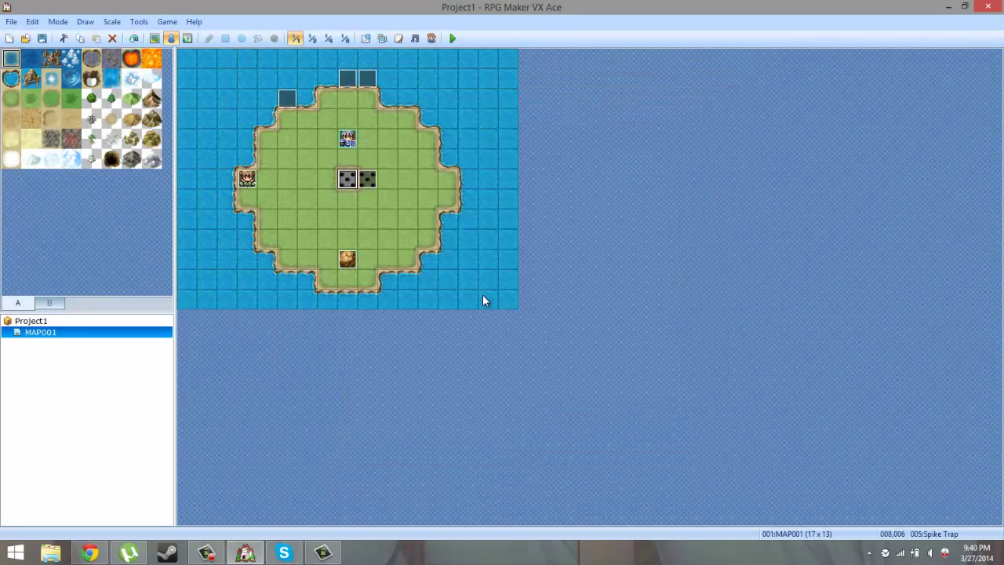
pyautogui.click(372, 184)
pyautogui.click(327, 178)
pyautogui.hotkey('ctrl', 'v')
pyautogui.click(187, 38)
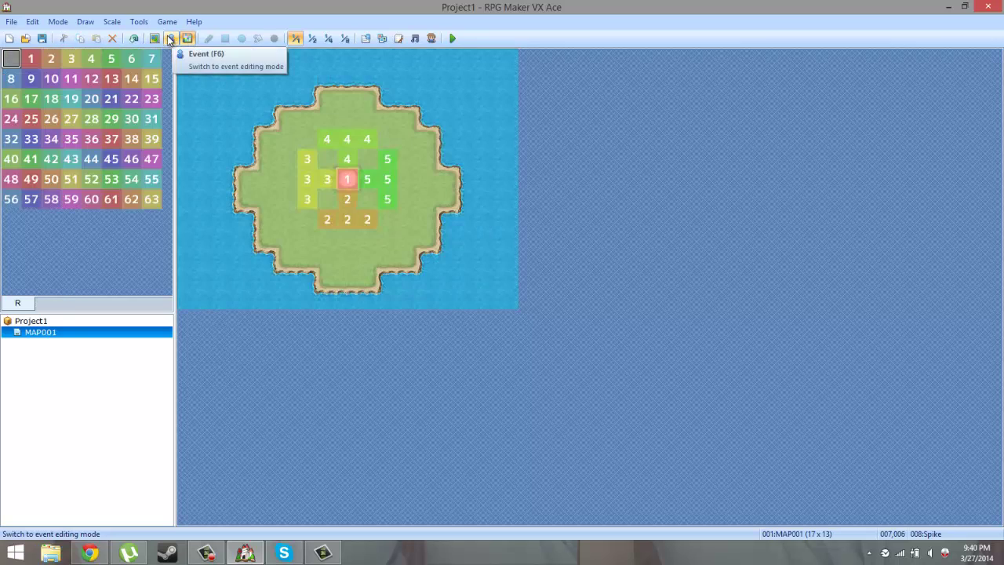
# - Go from the region ID view back to map mode, then to event editing mode
pyautogui.click(156, 39)
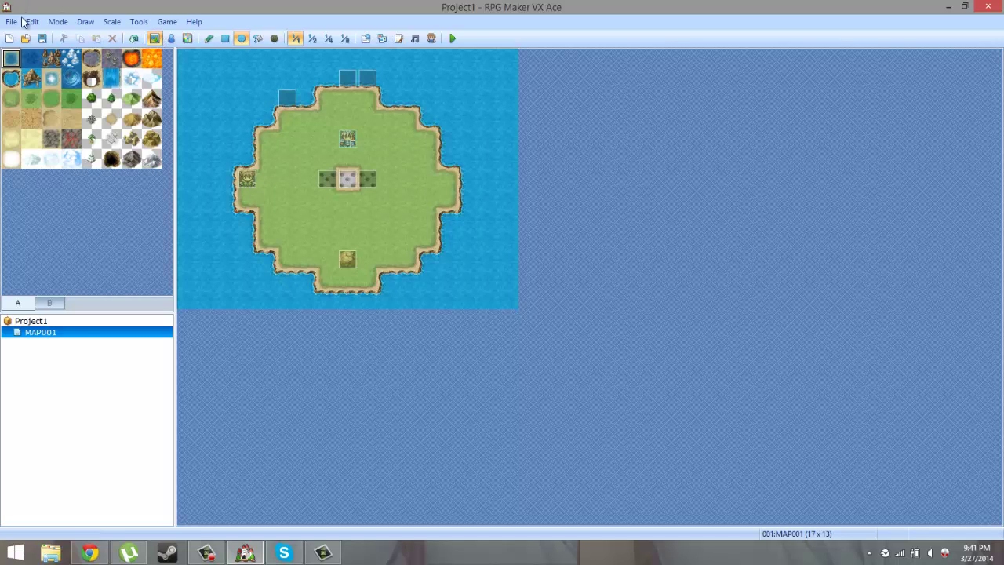
pyautogui.click(171, 41)
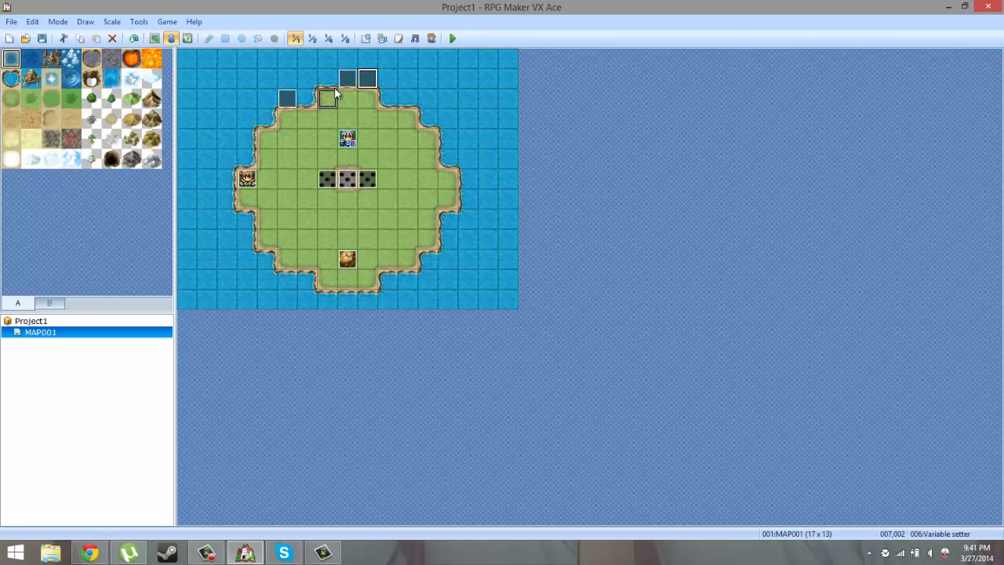
# - Move the existing Variable setter event one tile down-right
pyautogui.doubleClick(365, 79)
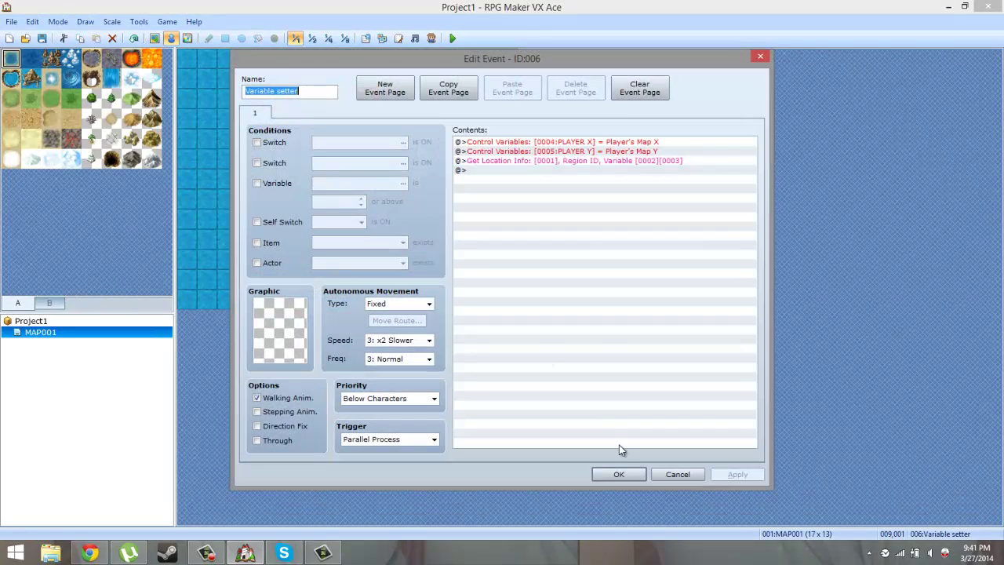
pyautogui.click(664, 477)
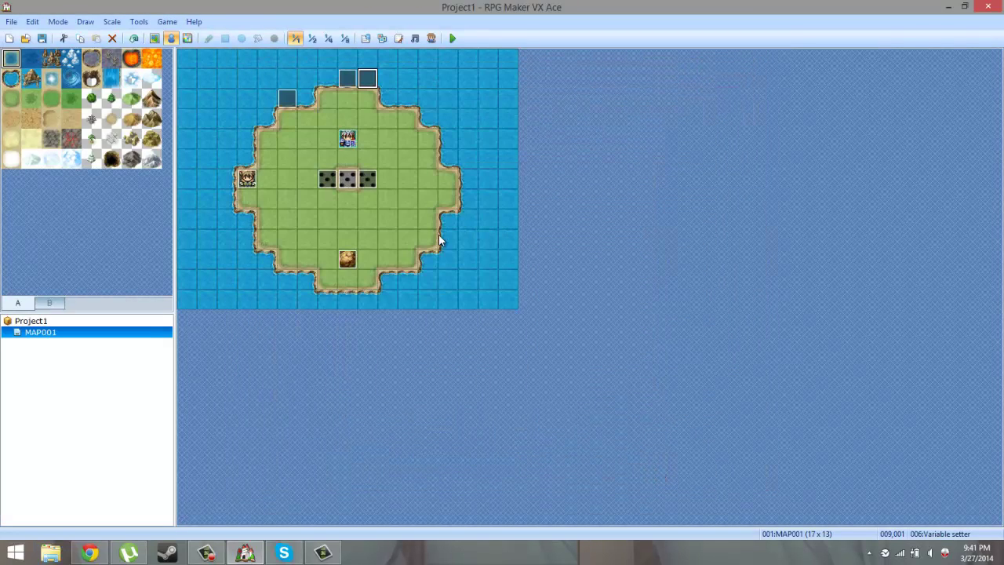
pyautogui.moveTo(365, 79); pyautogui.dragTo(390, 101)
# - Create a new event named 'Setter Event' with a Parallel Process trigger
pyautogui.rightClick(390, 101)
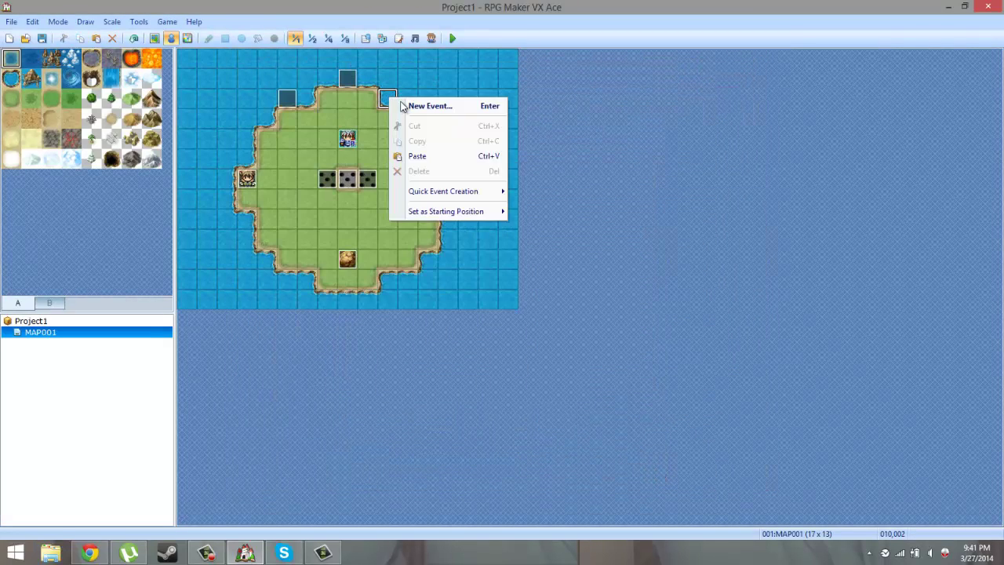
pyautogui.click(409, 105)
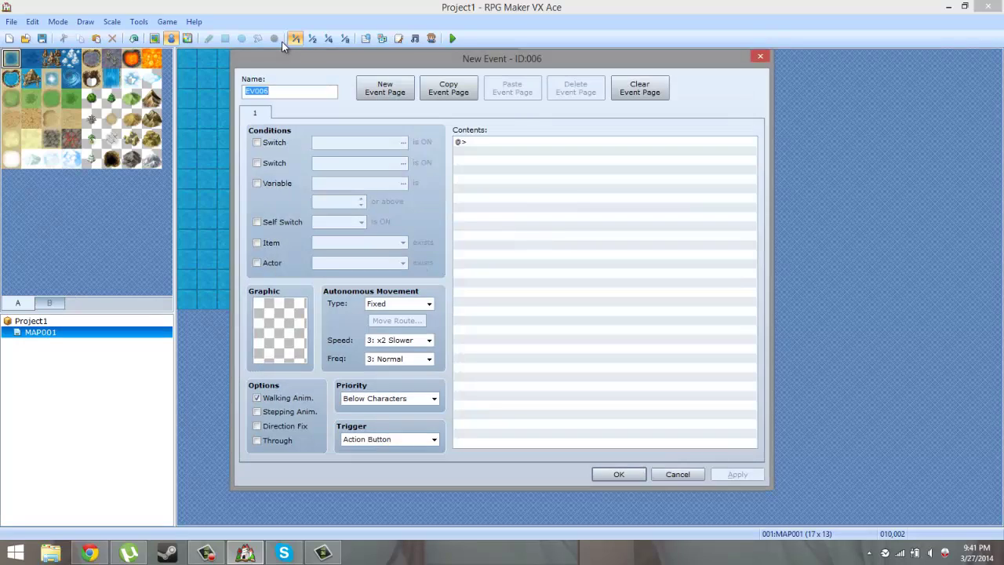
pyautogui.write('Setter')
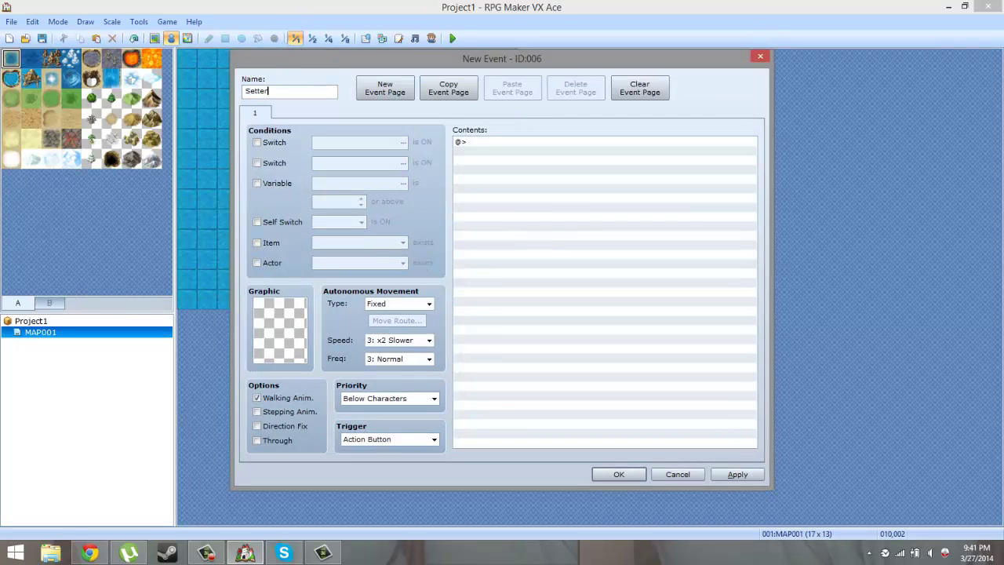
pyautogui.write(' Even')
pyautogui.press('BackSpace')
pyautogui.press('BackSpace')
pyautogui.write('ent')
pyautogui.click(373, 439)
pyautogui.click(370, 489)
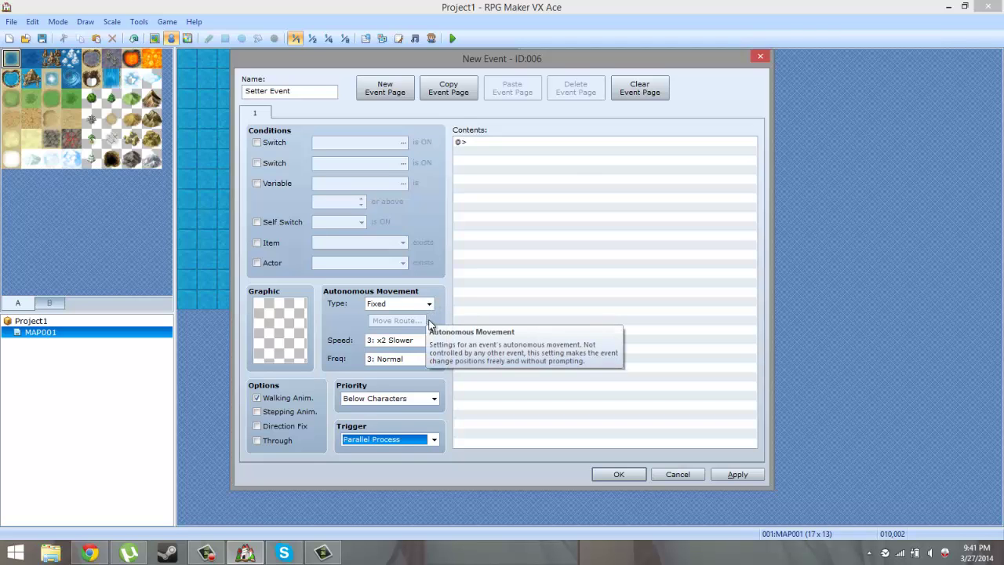
# - Insert a Control Variables command targeting single variable 0004:PLAYER X
pyautogui.click(507, 166)
pyautogui.rightClick(507, 166)
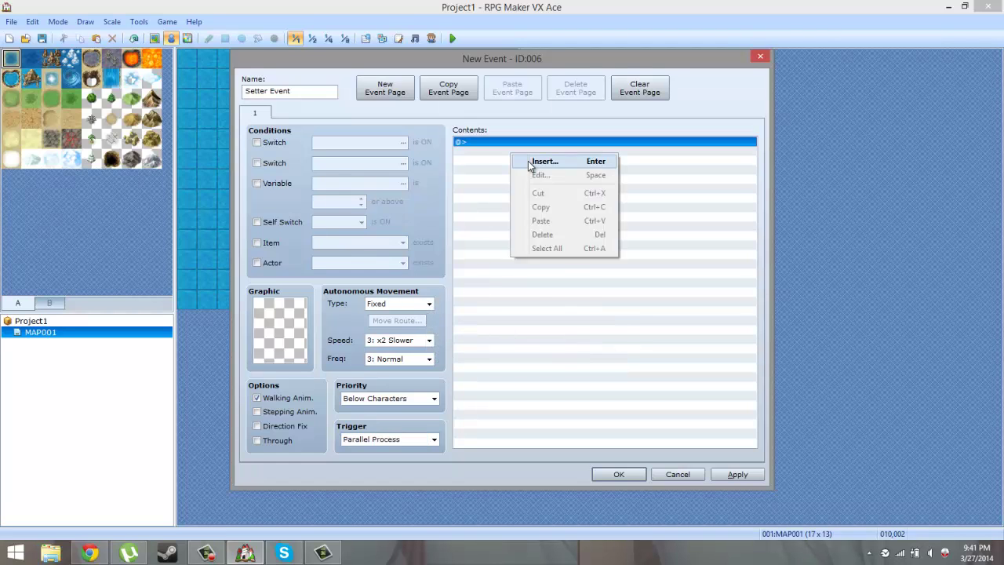
pyautogui.click(532, 164)
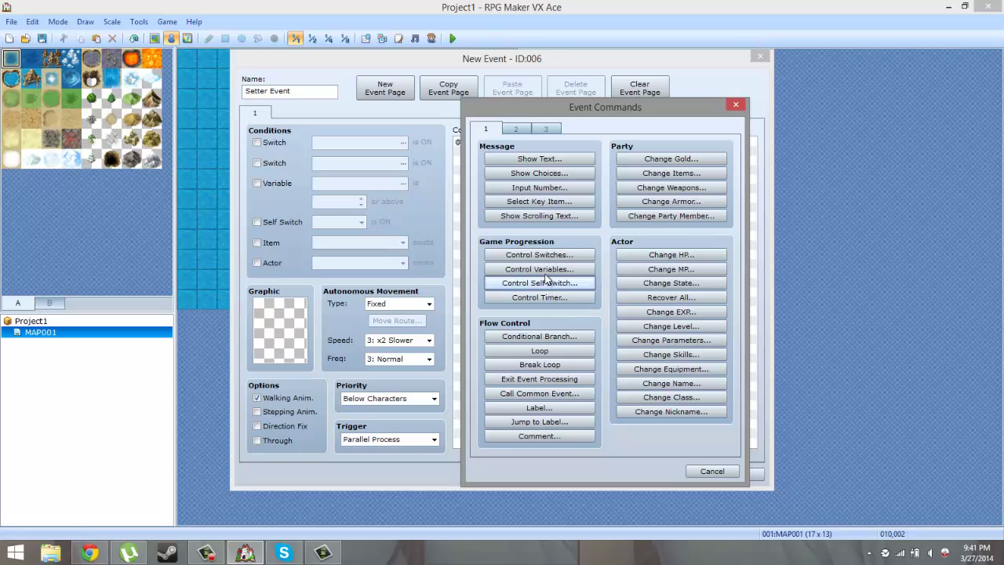
pyautogui.click(539, 269)
pyautogui.click(622, 208)
pyautogui.click(631, 217)
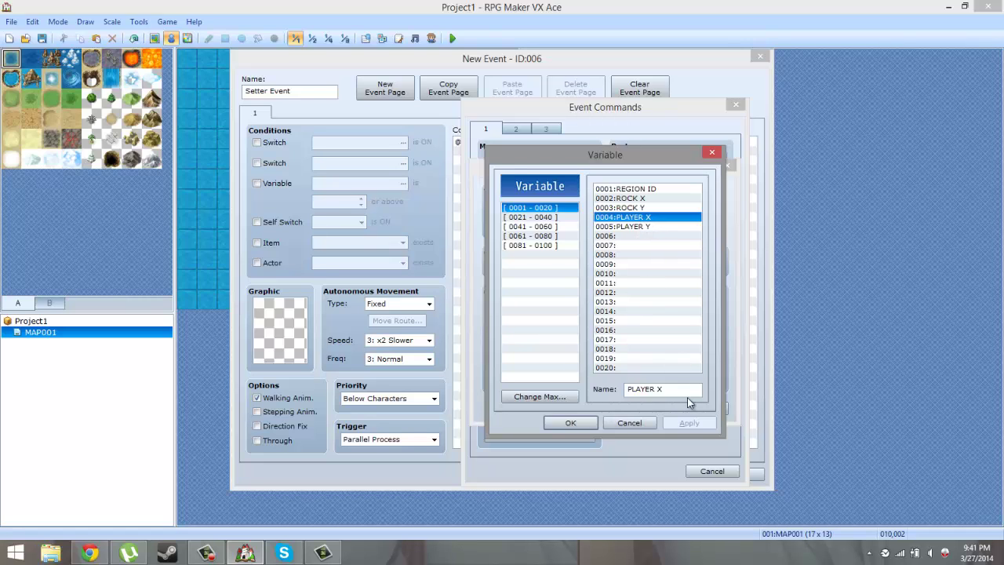
pyautogui.doubleClick(631, 217)
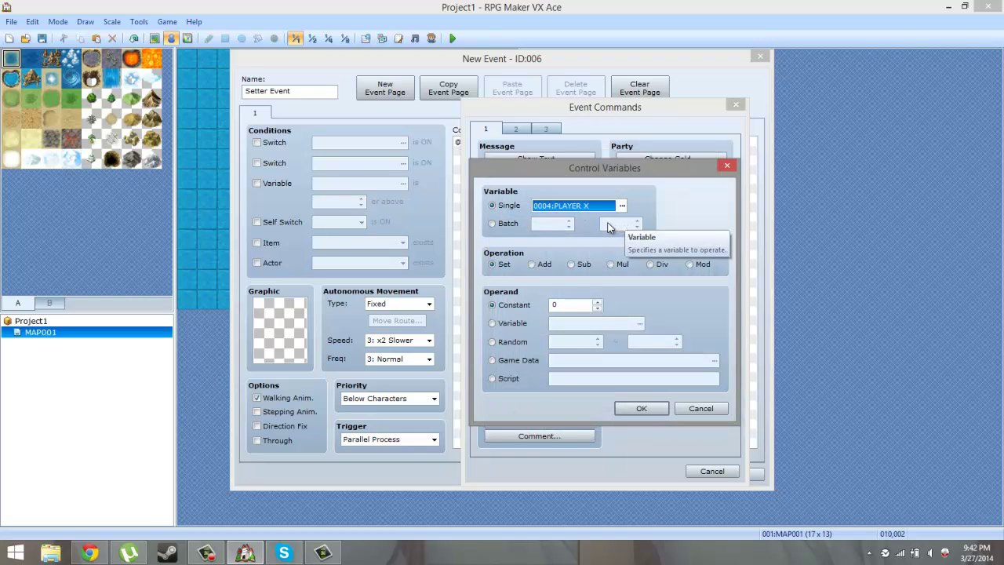
pyautogui.click(623, 206)
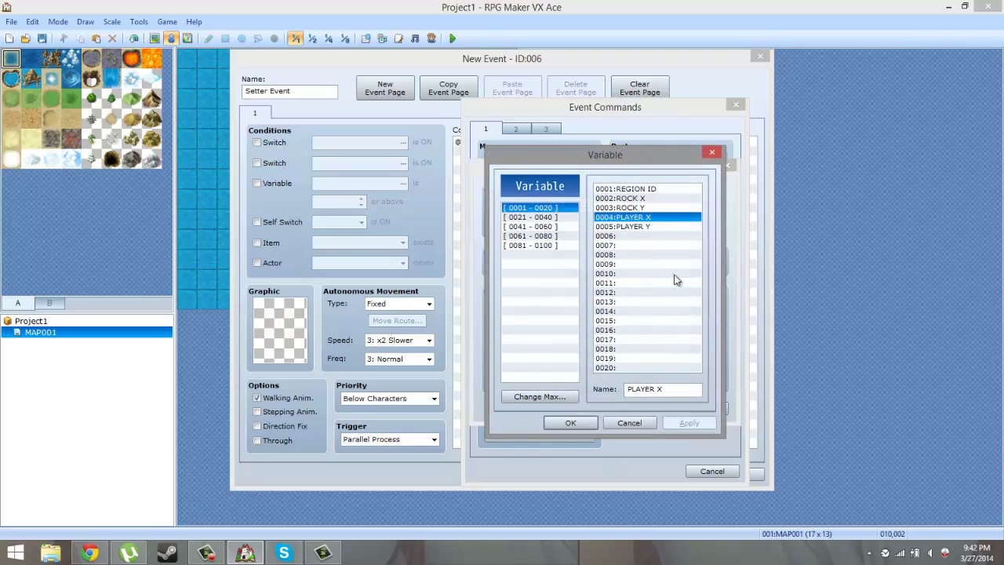
pyautogui.doubleClick(640, 223)
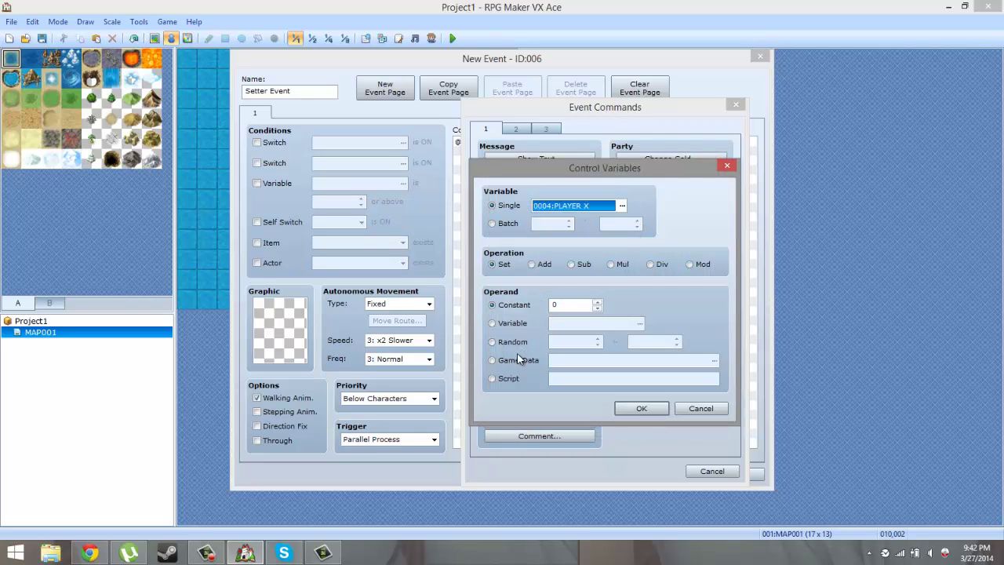
# - Set its operand to Game Data: Player's Map X and add the command
pyautogui.click(515, 359)
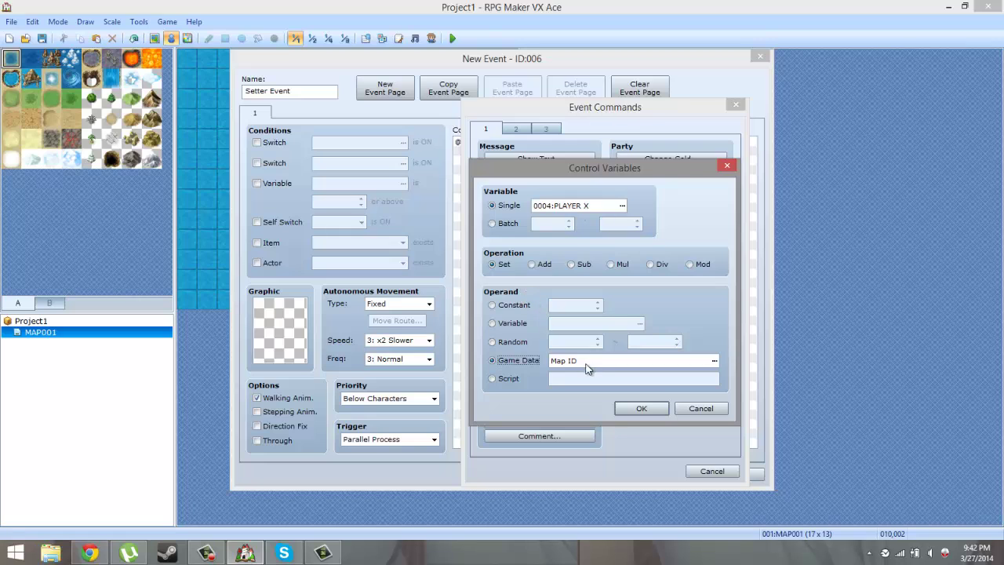
pyautogui.click(714, 360)
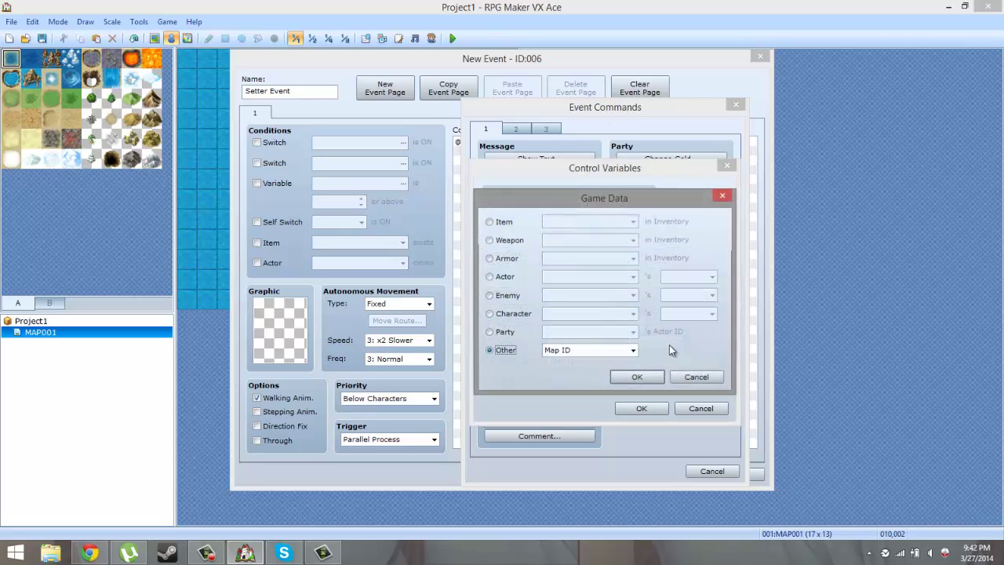
pyautogui.click(489, 314)
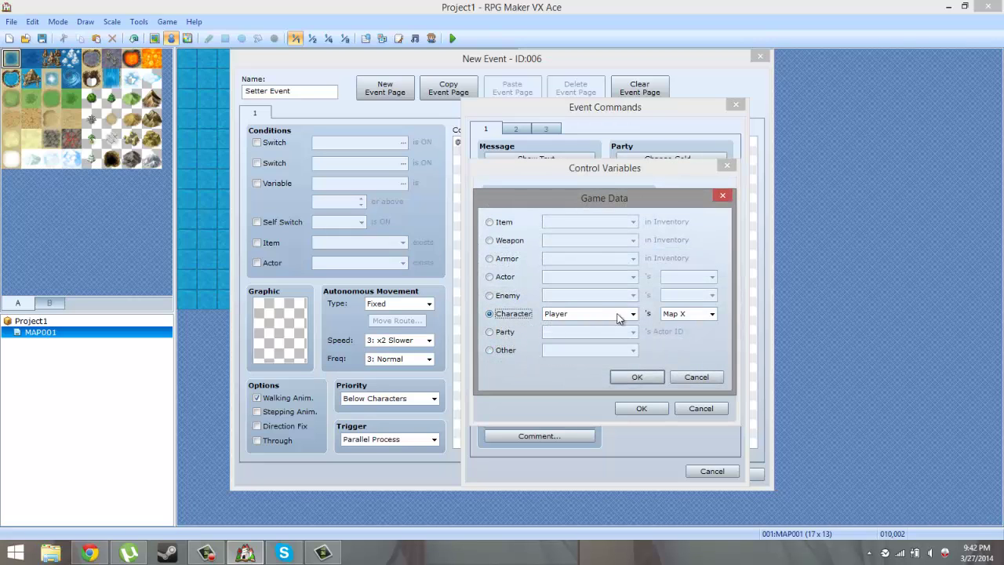
pyautogui.click(653, 372)
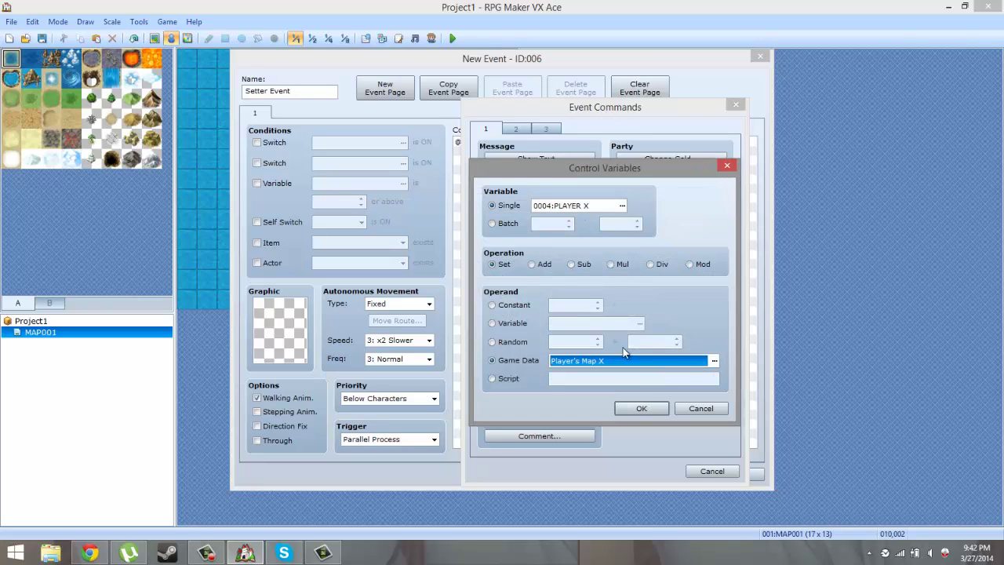
pyautogui.click(644, 407)
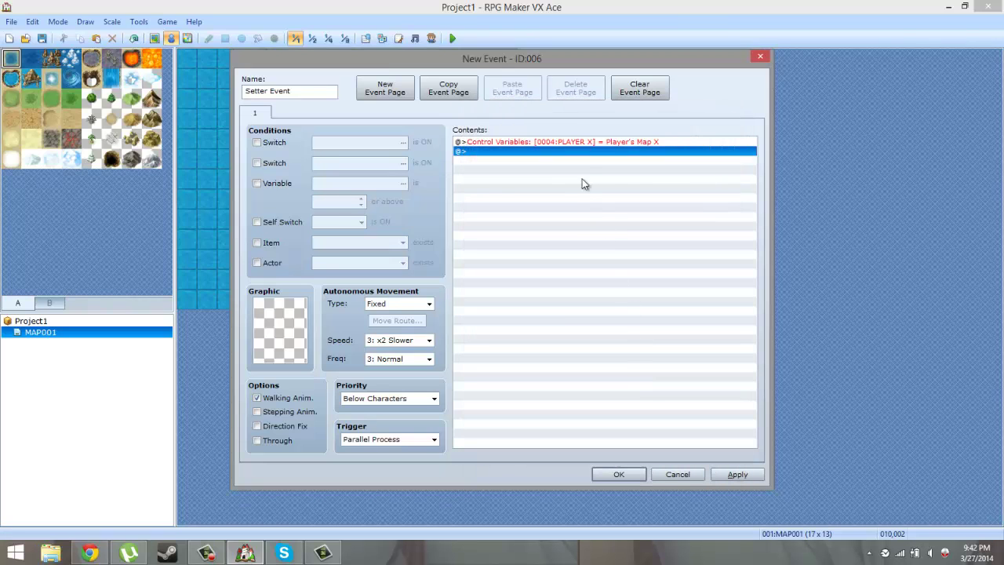
# - Duplicate the PLAYER X Control Variables line and edit the copy to set 0005 PLAYER Y to Player's Map Y
pyautogui.click(585, 142)
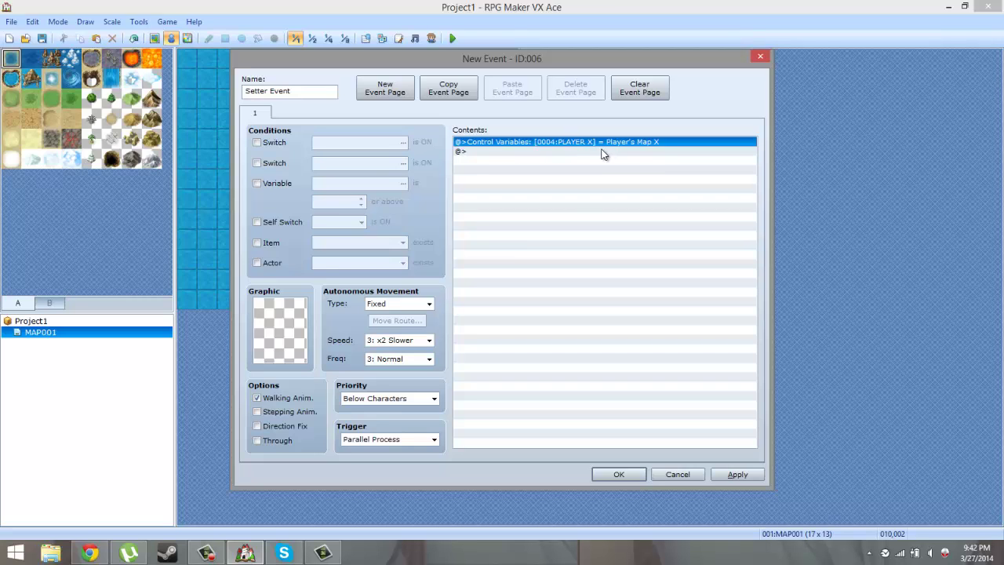
pyautogui.hotkey('ctrl', 'v')
pyautogui.rightClick(594, 152)
pyautogui.click(623, 172)
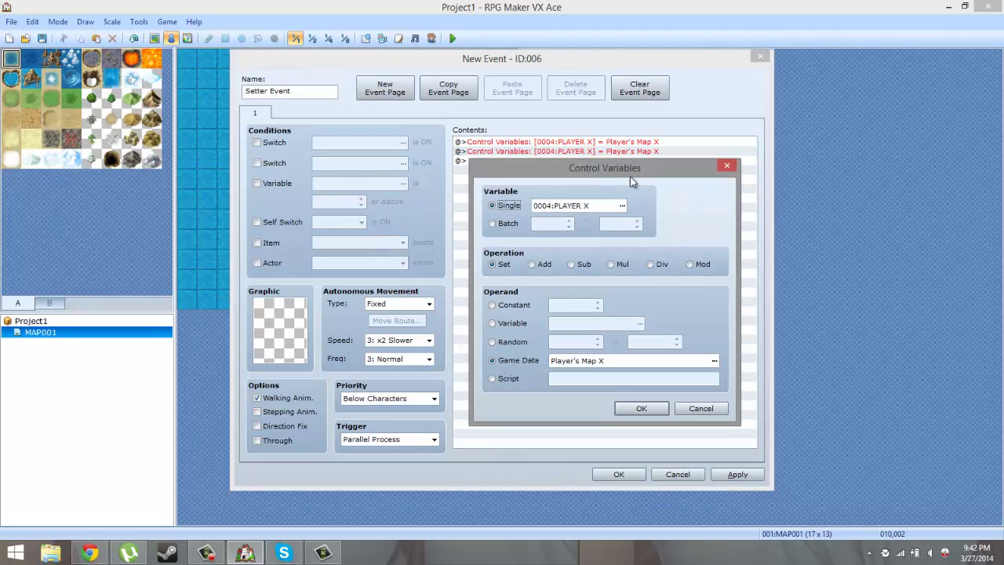
pyautogui.click(623, 206)
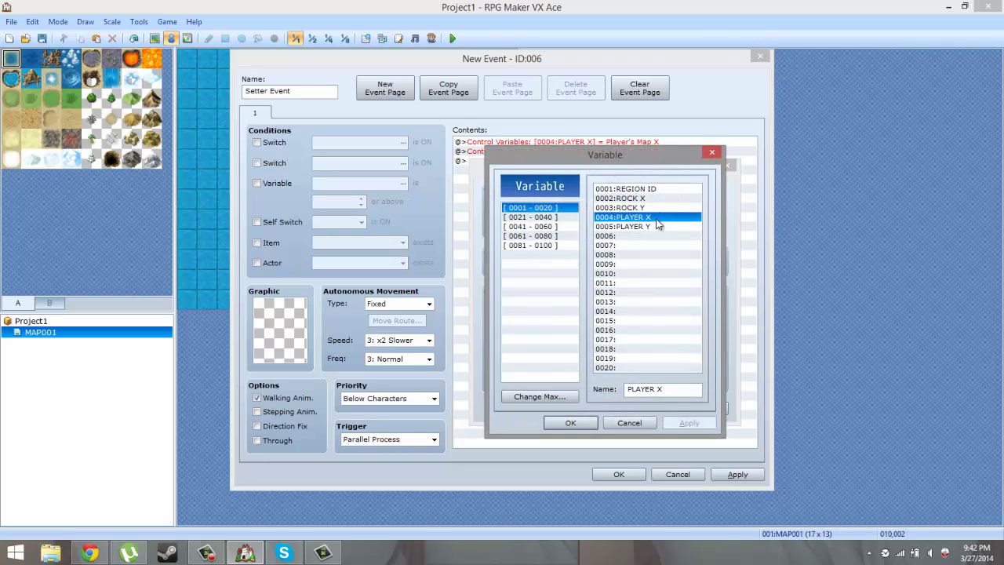
pyautogui.doubleClick(628, 226)
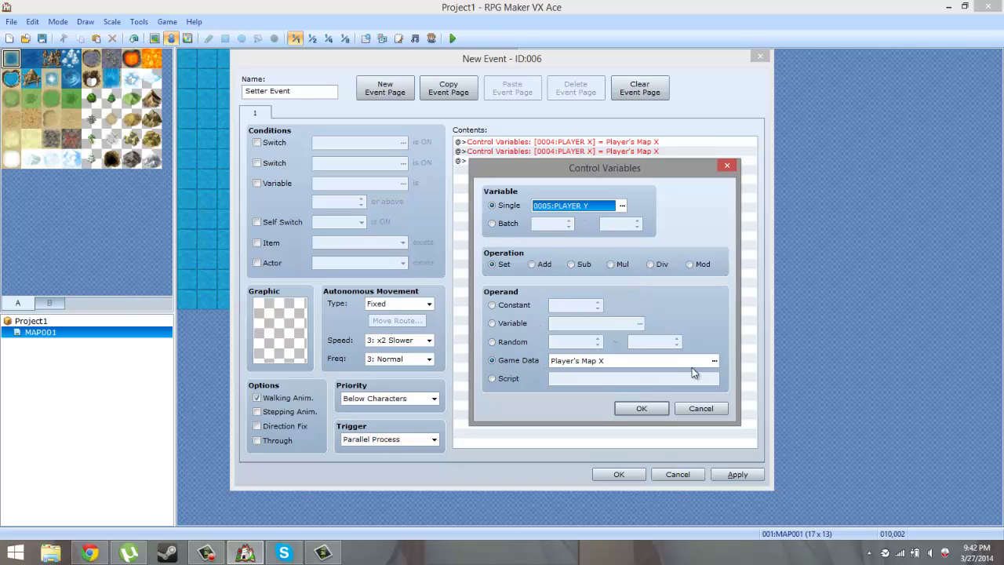
pyautogui.click(714, 362)
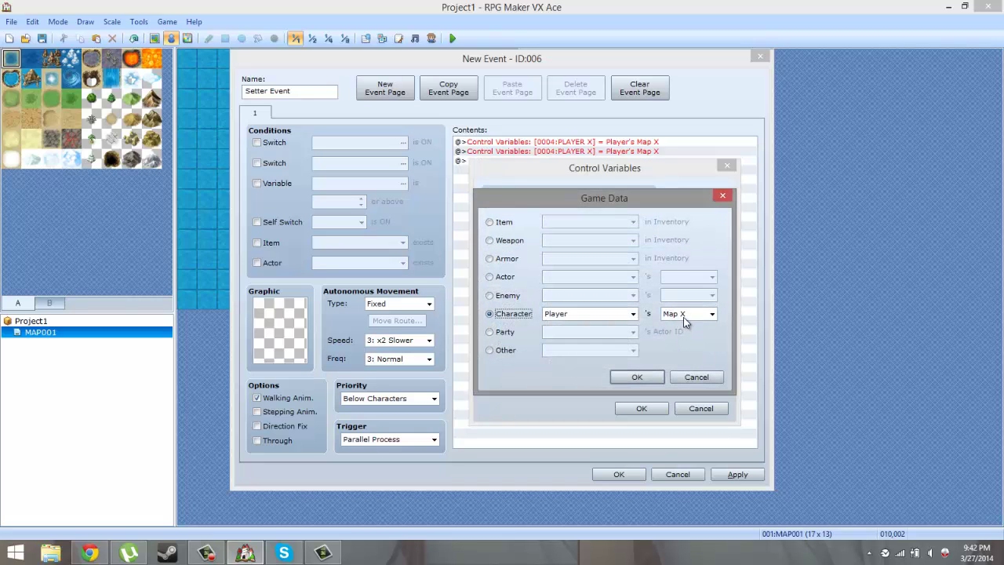
pyautogui.click(684, 315)
pyautogui.click(684, 336)
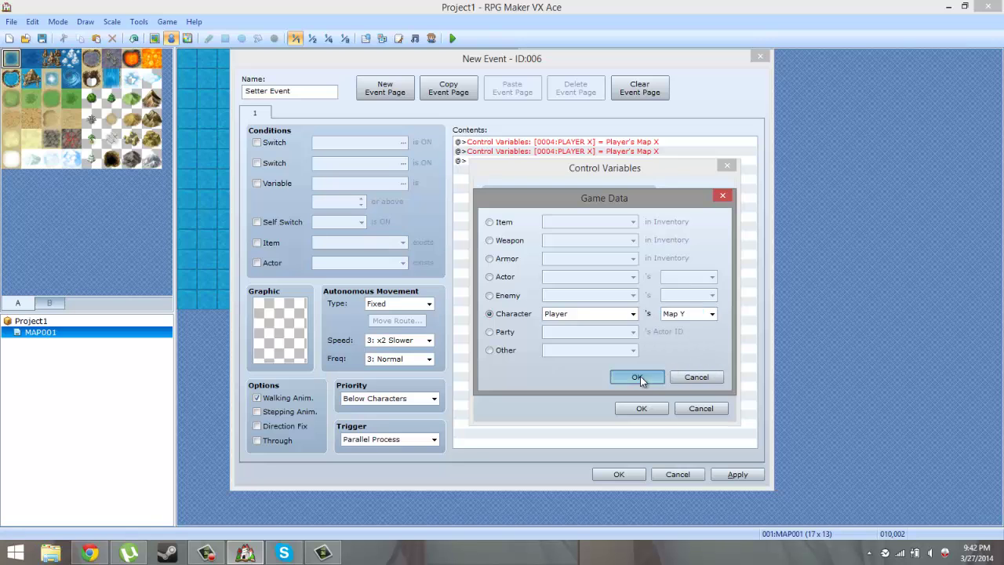
pyautogui.click(639, 378)
pyautogui.click(642, 409)
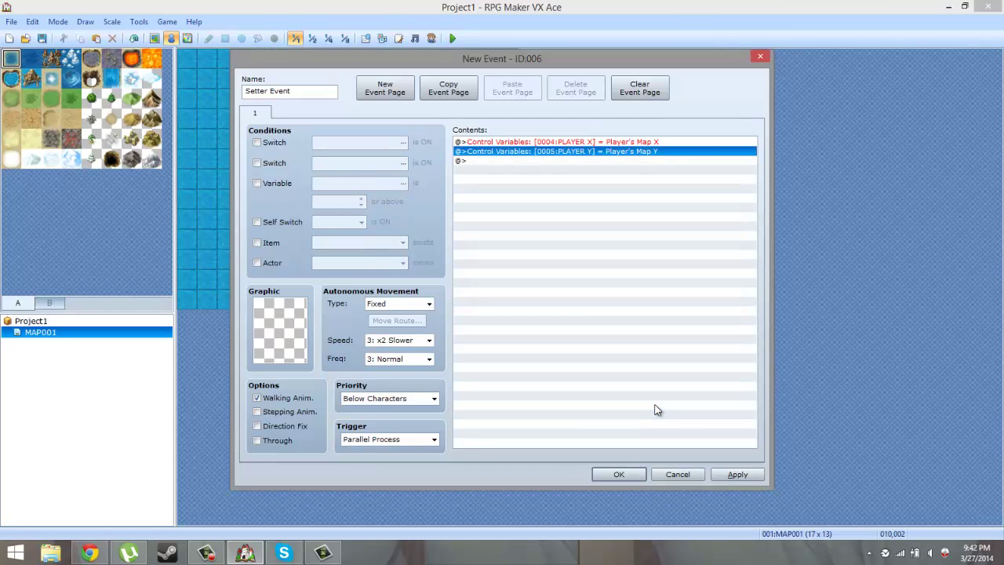
# - Close the Setter Event, save the project and start a new game playtest
pyautogui.click(618, 474)
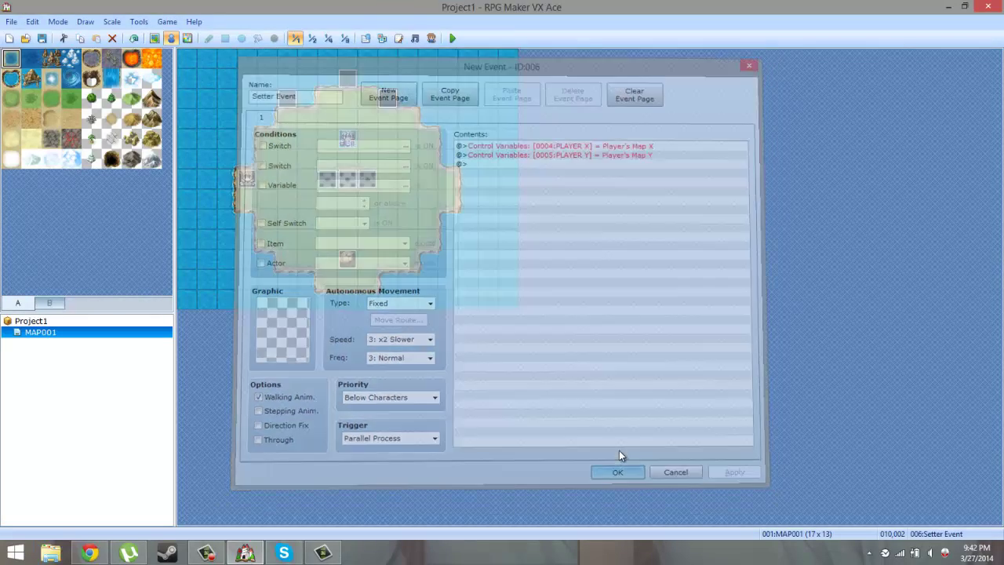
pyautogui.click(452, 36)
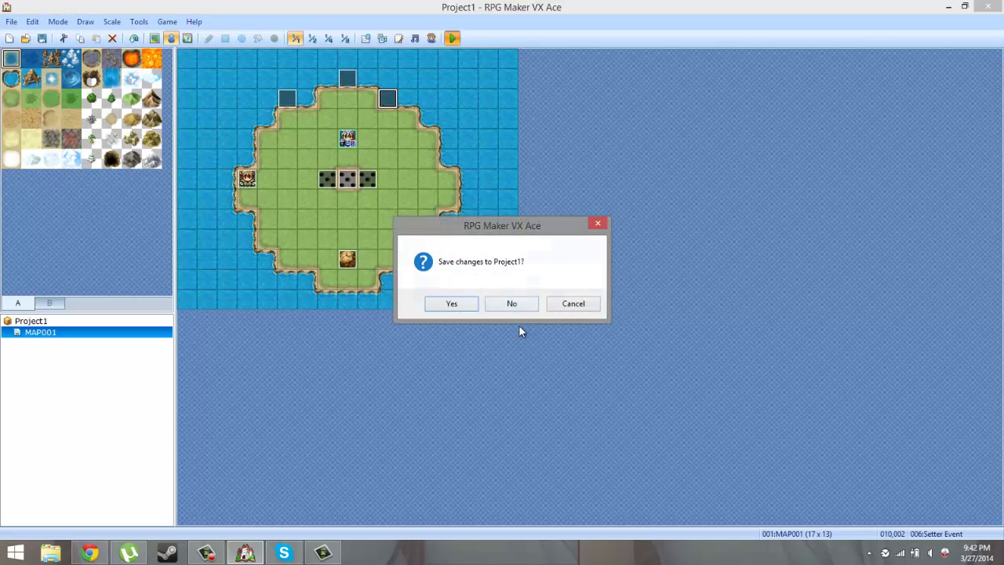
pyautogui.click(454, 304)
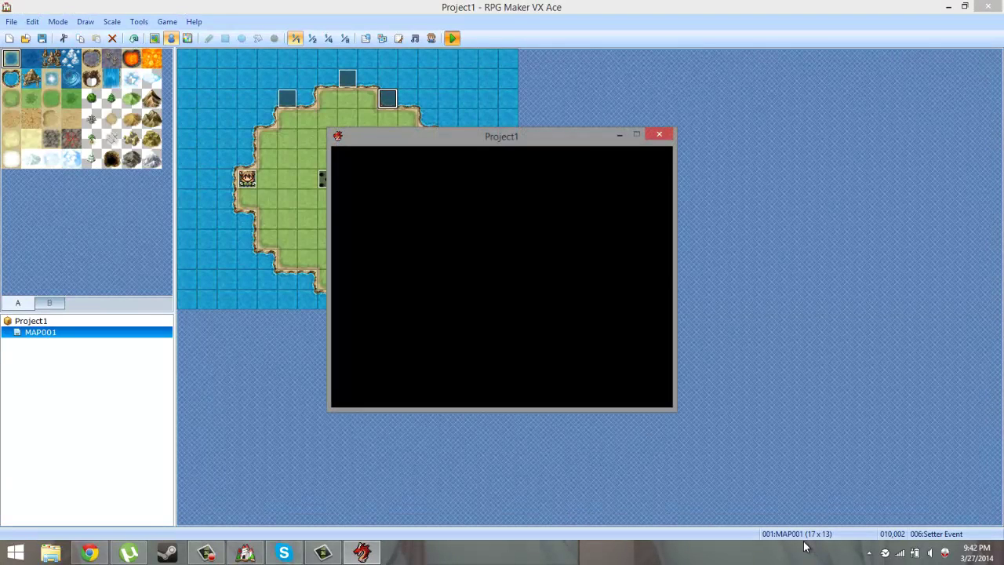
pyautogui.press('Return')
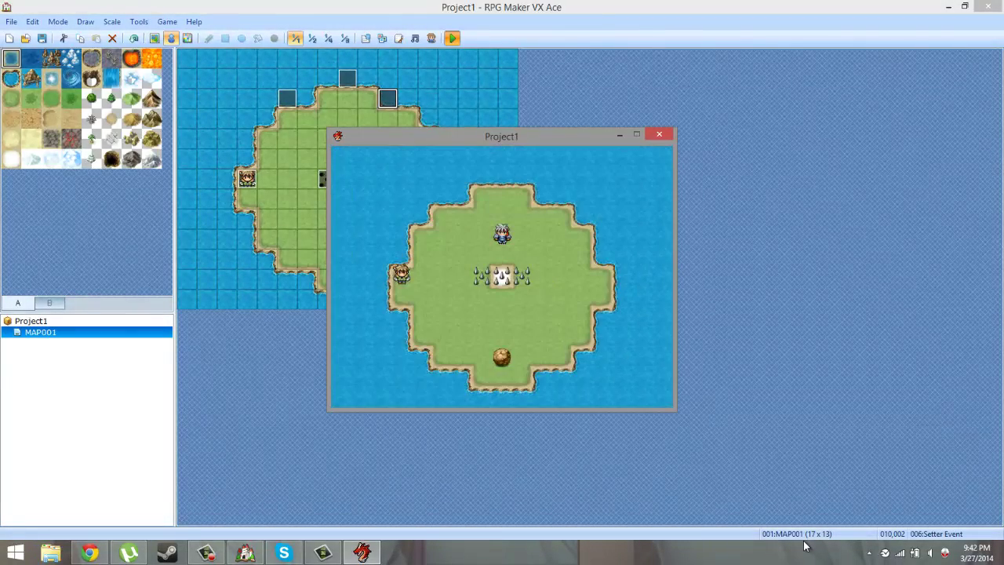
# - Inspect the PLAYER X and PLAYER Y variables in the F9 debug screen several times
pyautogui.moveTo(529, 135); pyautogui.dragTo(612, 128)
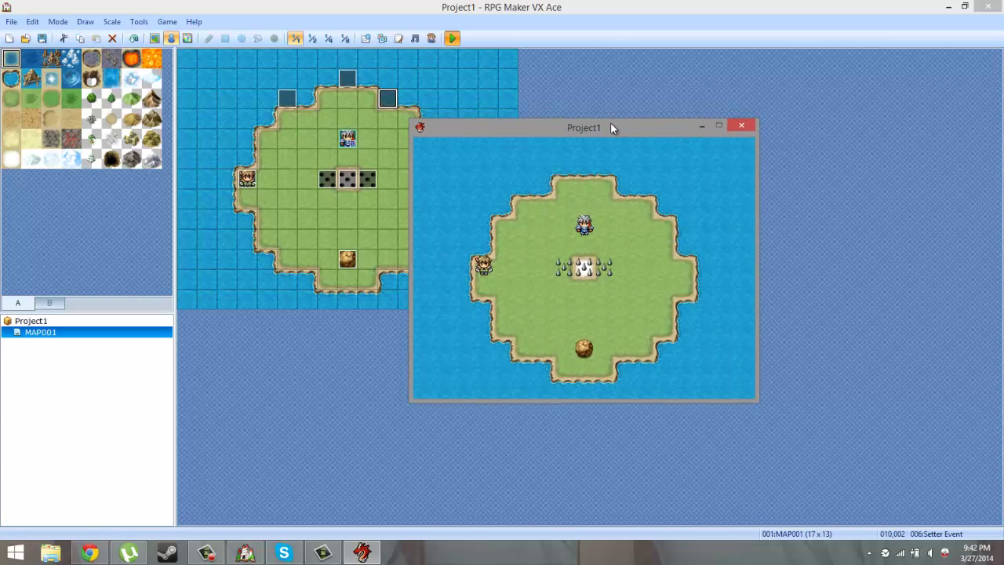
pyautogui.press('F9')
pyautogui.press('Down')
pyautogui.press('Down')
pyautogui.press('Down')
pyautogui.press('Down')
pyautogui.press('Down')
pyautogui.press('Down')
pyautogui.press('Down')
pyautogui.press('Down')
pyautogui.press('Down')
pyautogui.press('Down')
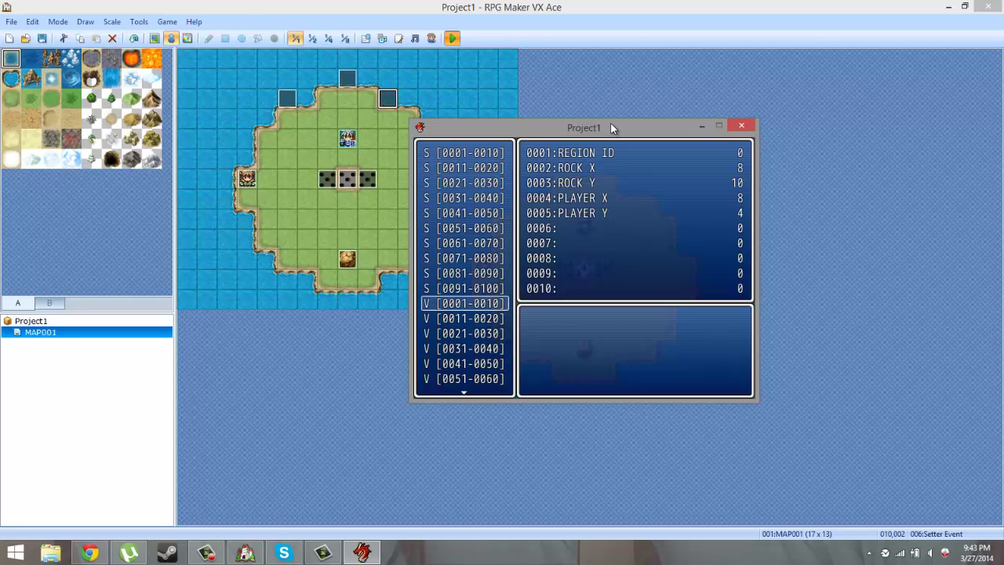
pyautogui.press('Escape')
pyautogui.press('Escape')
pyautogui.press('Escape')
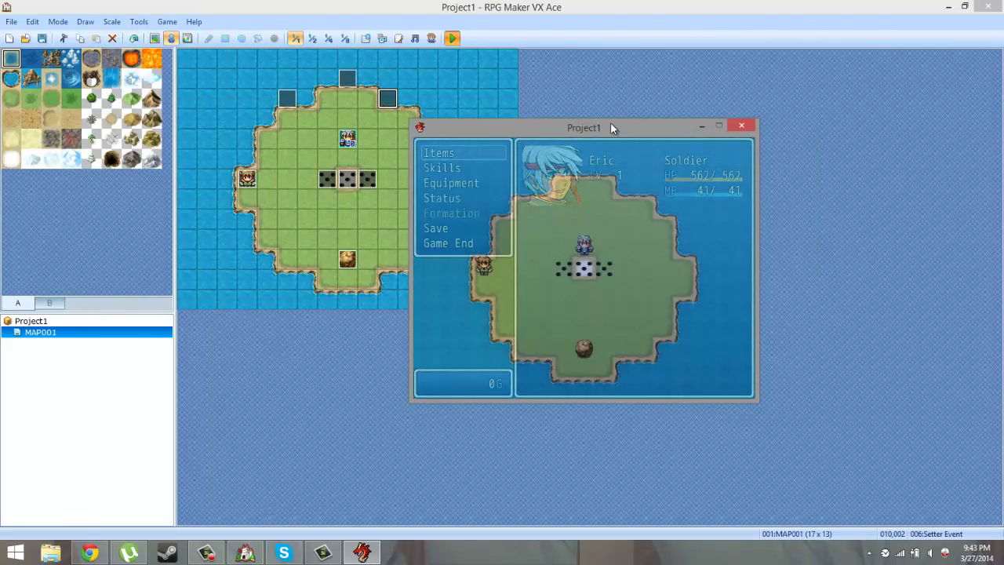
pyautogui.press('F9')
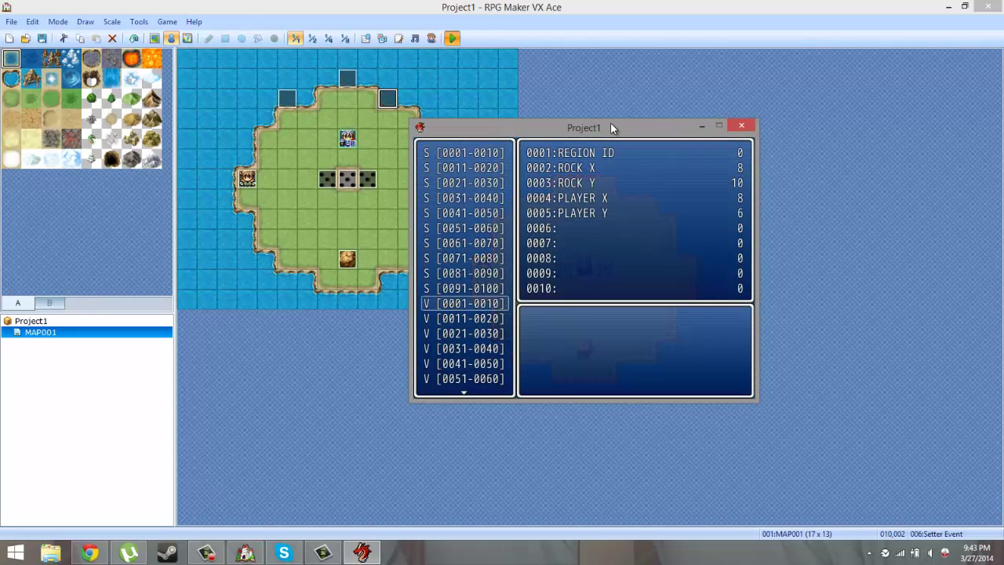
pyautogui.press('Escape')
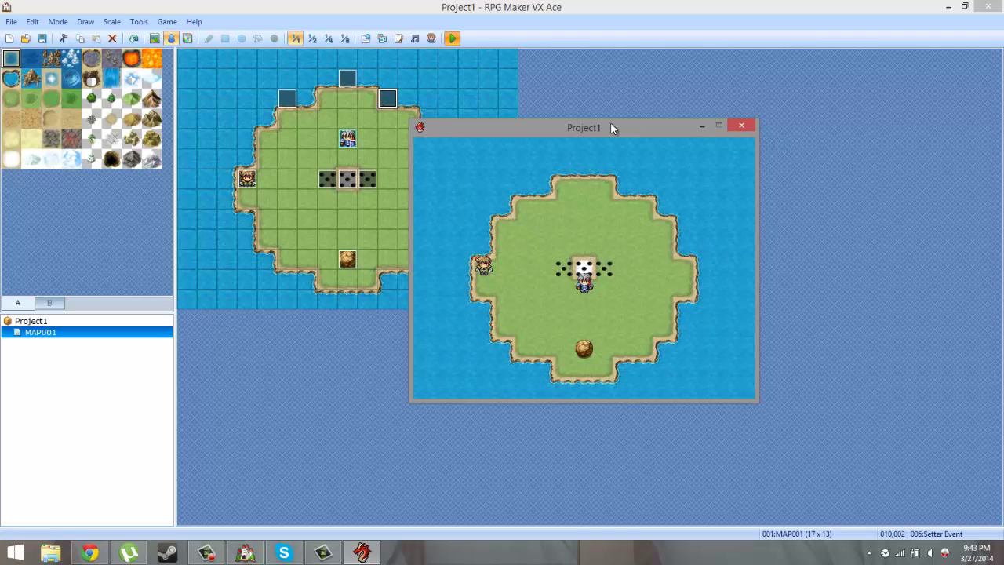
pyautogui.press('F9')
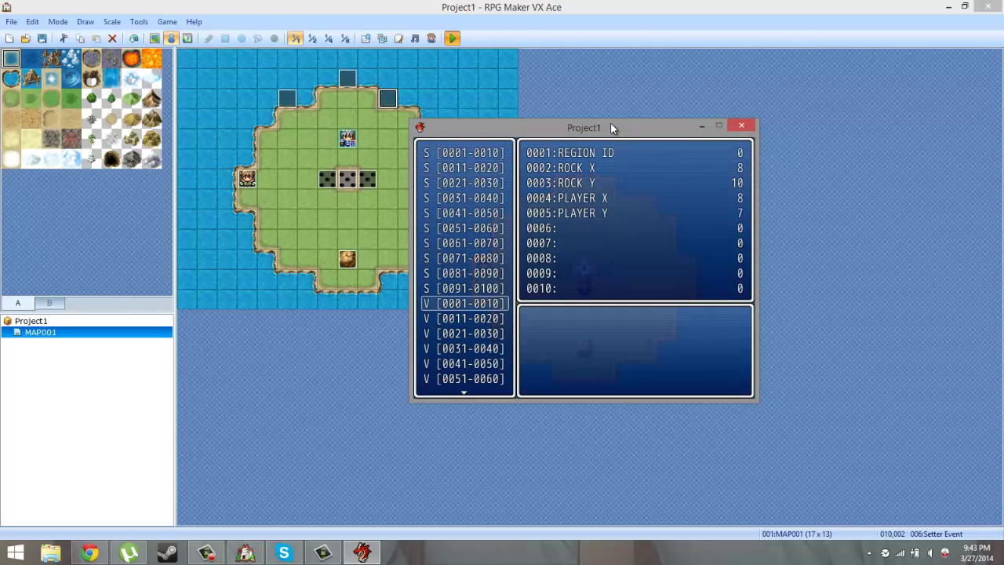
pyautogui.press('Escape')
# - Walk the player down and right, checking that PLAYER Y and PLAYER X update in the debug screen
pyautogui.press('Down')
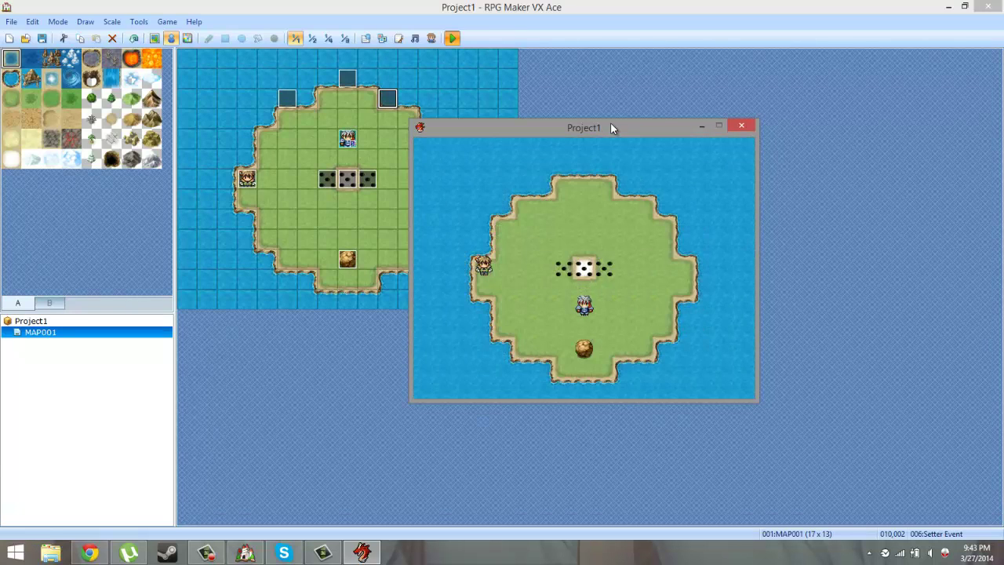
pyautogui.press('F9')
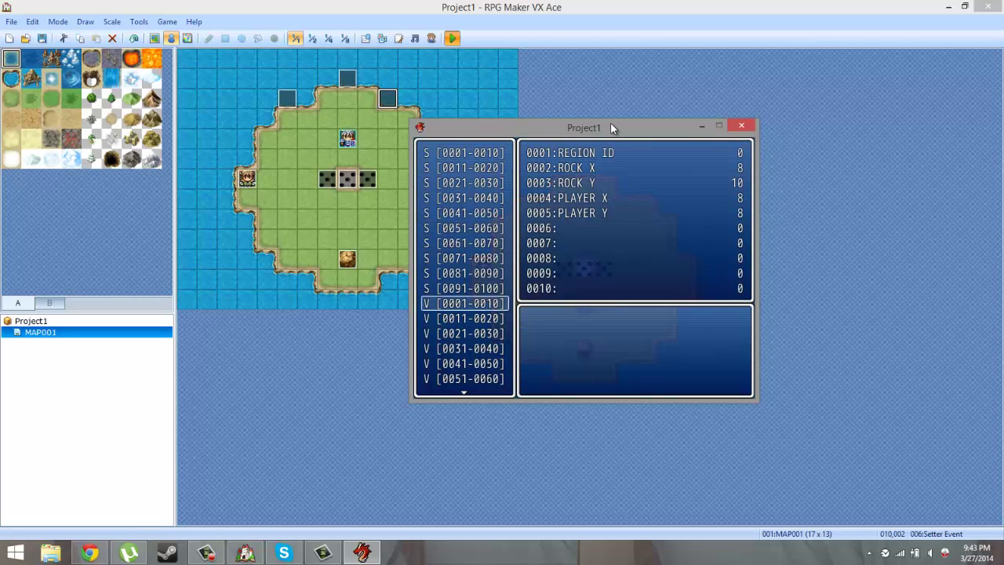
pyautogui.press('Escape')
pyautogui.press('Right')
pyautogui.press('Right')
pyautogui.press('Right')
pyautogui.press('Down')
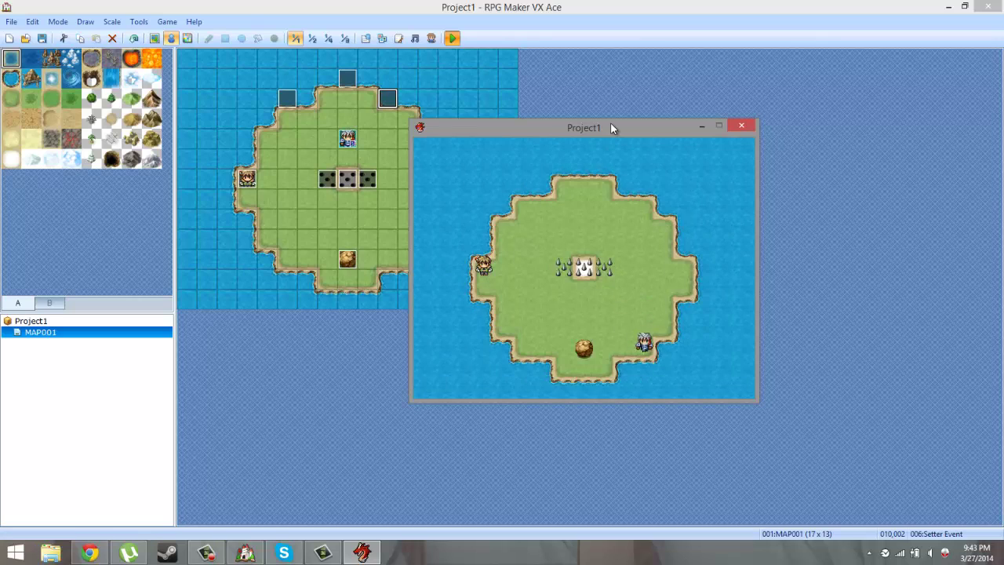
pyautogui.press('F9')
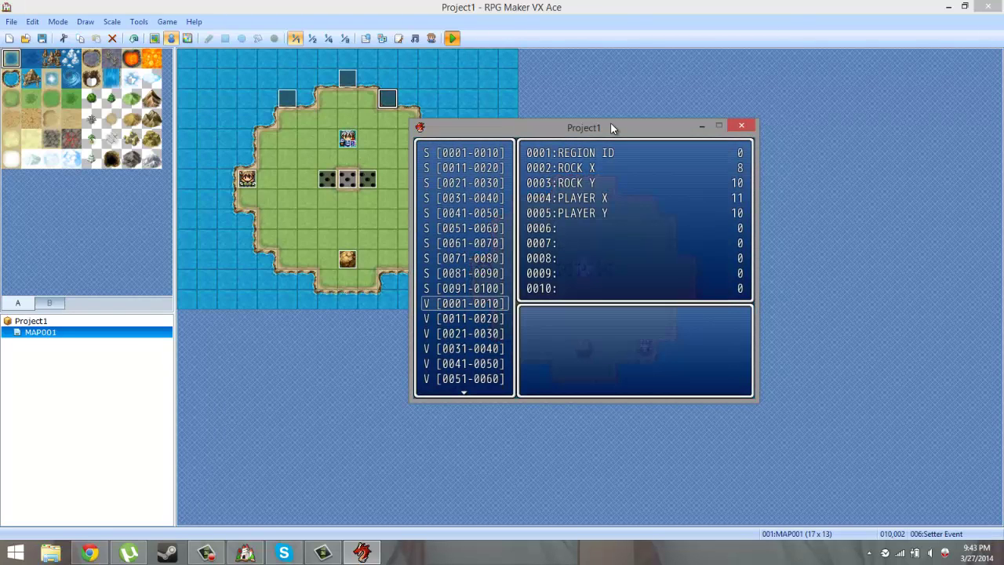
pyautogui.press('Escape')
# - Walk the player around and across the row of dice tiles
pyautogui.press('Left')
pyautogui.press('Left')
pyautogui.press('Up')
pyautogui.press('Up')
pyautogui.press('Up')
pyautogui.press('Left')
pyautogui.press('Left')
pyautogui.press('Down')
pyautogui.press('Down')
pyautogui.press('Right')
pyautogui.press('Right')
pyautogui.press('Right')
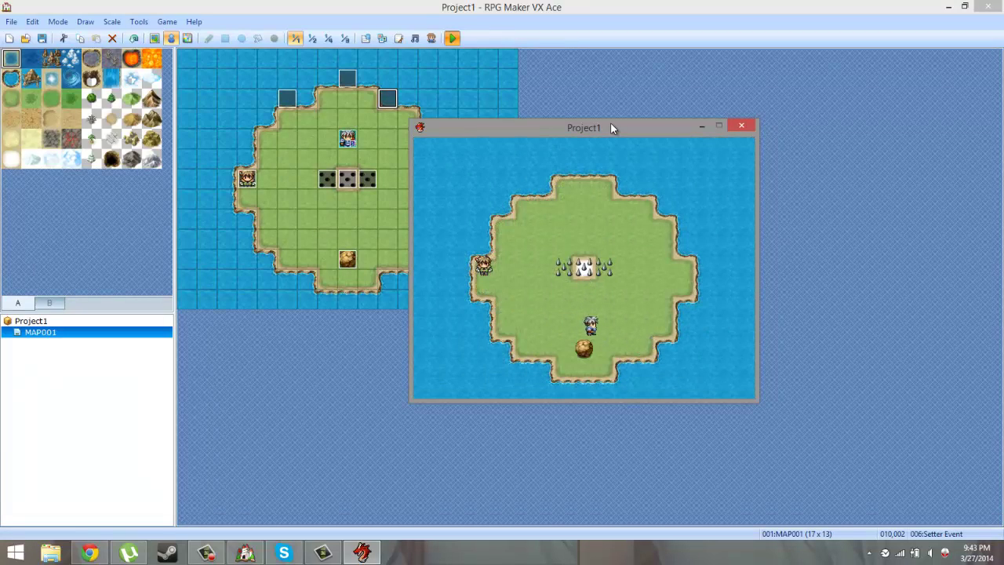
pyautogui.press('Up')
pyautogui.press('Up')
pyautogui.press('Up')
pyautogui.press('Up')
pyautogui.press('Left')
pyautogui.press('Left')
pyautogui.press('Left')
pyautogui.press('Left')
pyautogui.press('Down')
pyautogui.press('Down')
pyautogui.press('Right')
pyautogui.press('Right')
pyautogui.press('Right')
pyautogui.press('Right')
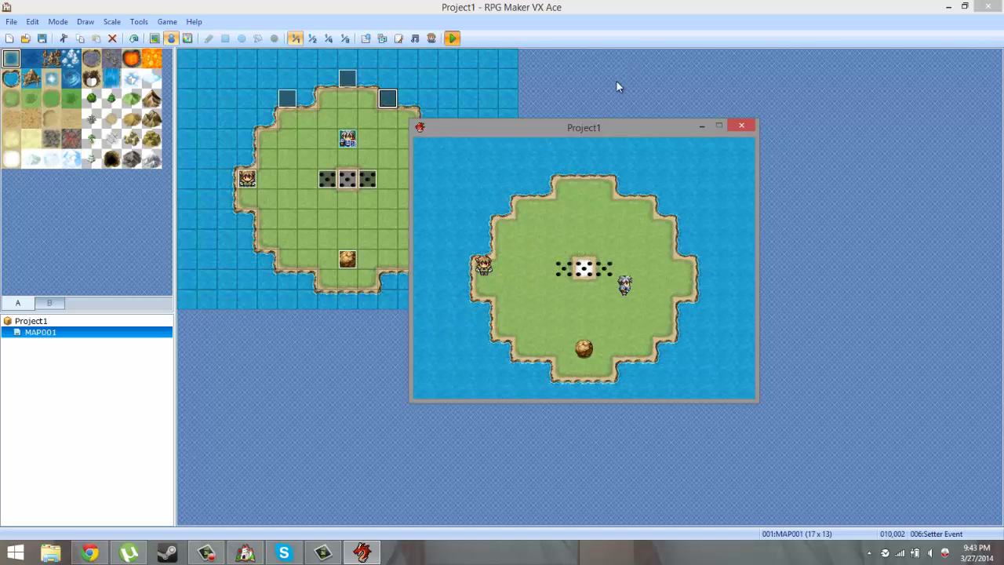
# - Close the playtest, view the map's region numbers, then reopen the Setter Event in Event mode
pyautogui.click(734, 127)
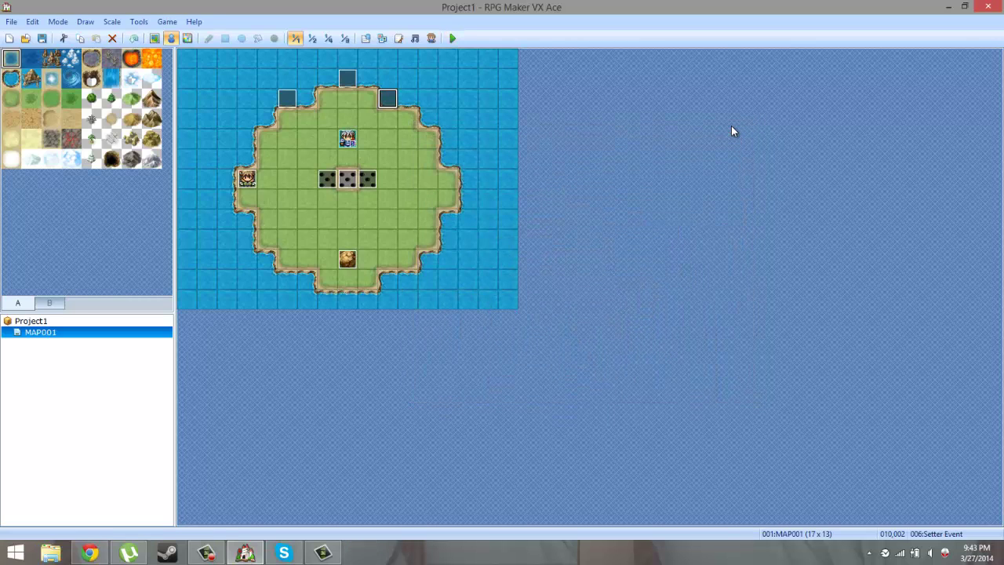
pyautogui.click(187, 38)
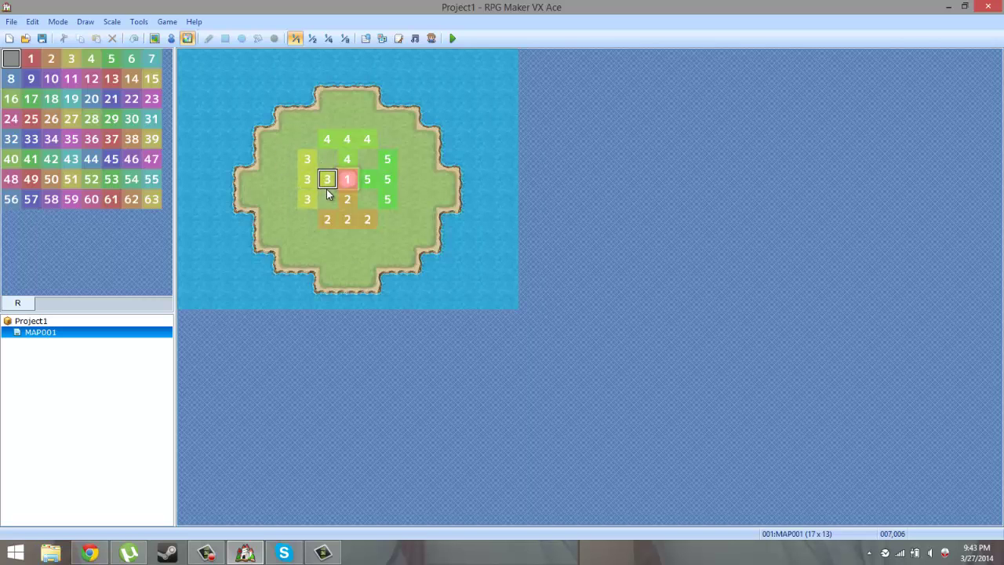
pyautogui.click(171, 37)
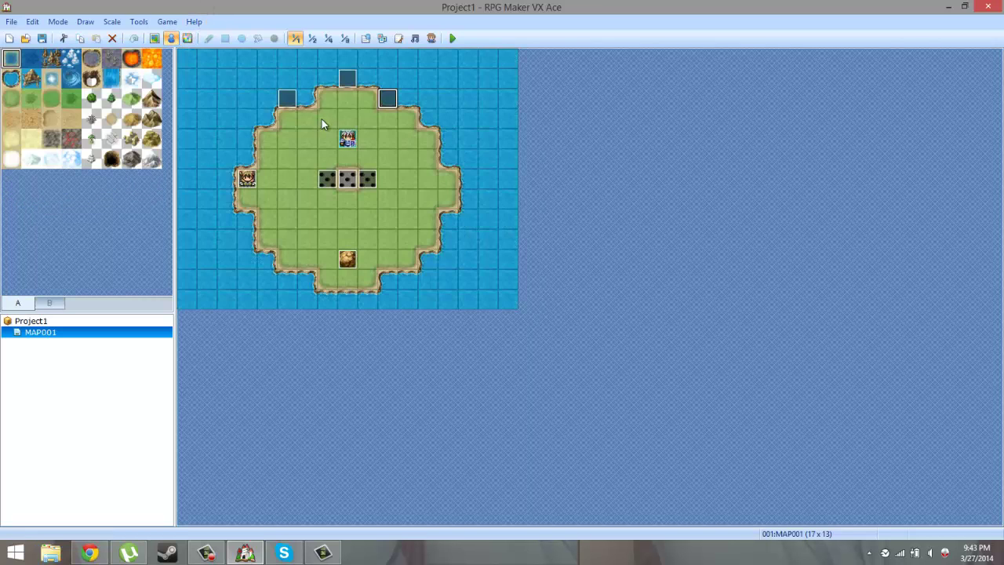
pyautogui.doubleClick(386, 97)
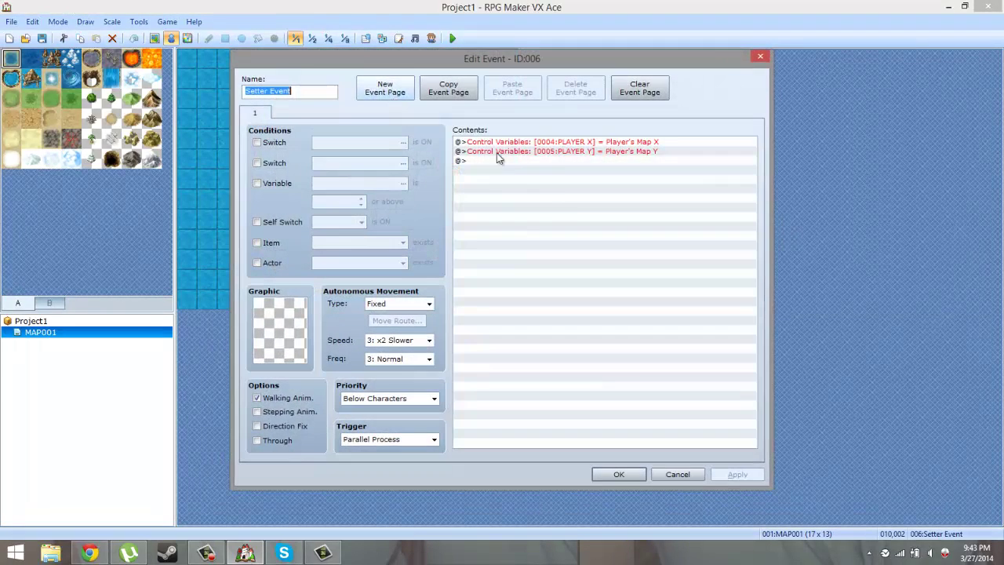
# - Insert a new command on the Setter Event's empty line, choosing Get Location Info from command page 3
pyautogui.click(565, 165)
pyautogui.rightClick(567, 171)
pyautogui.click(595, 175)
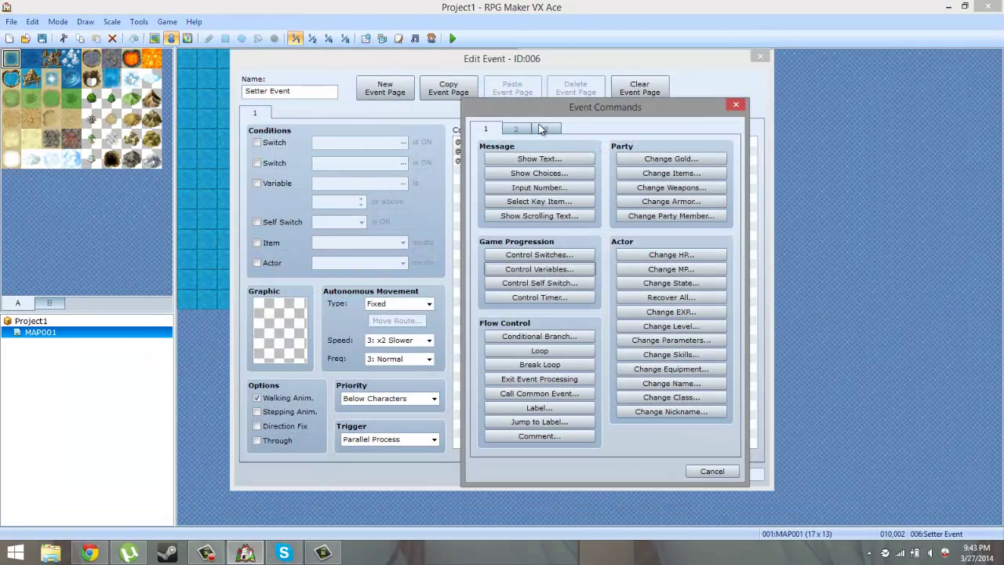
pyautogui.moveTo(574, 110); pyautogui.dragTo(719, 181)
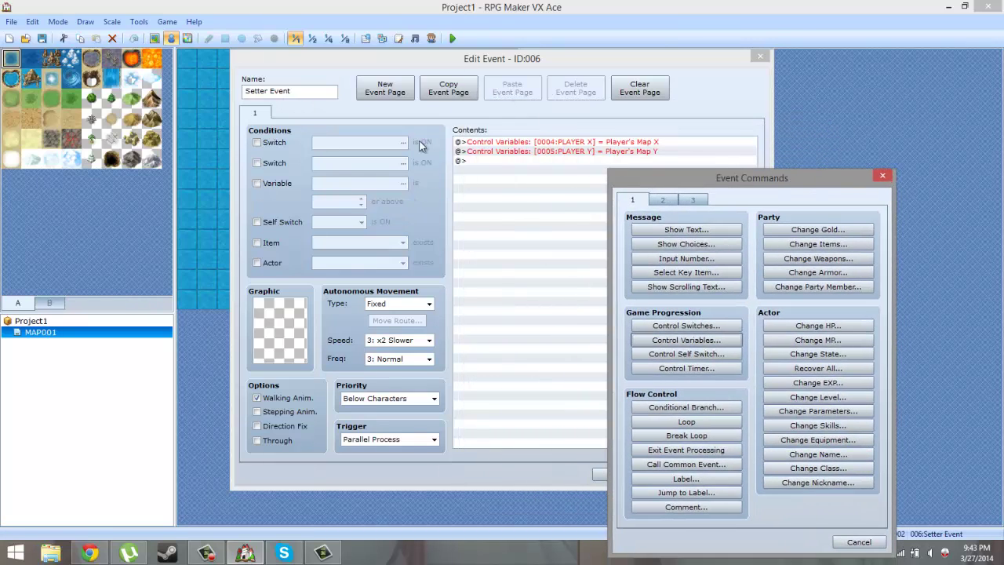
pyautogui.click(580, 148)
pyautogui.click(695, 201)
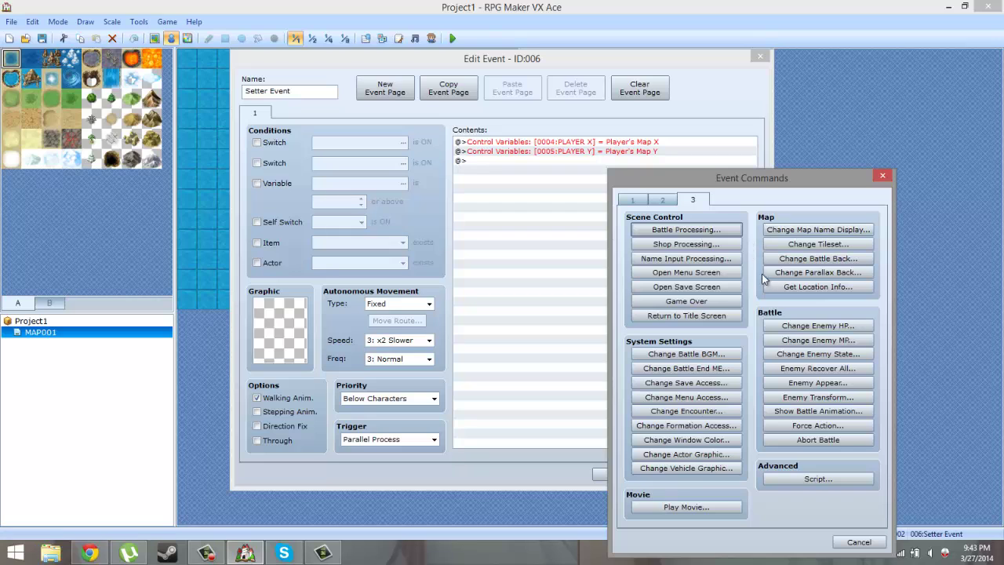
pyautogui.click(834, 288)
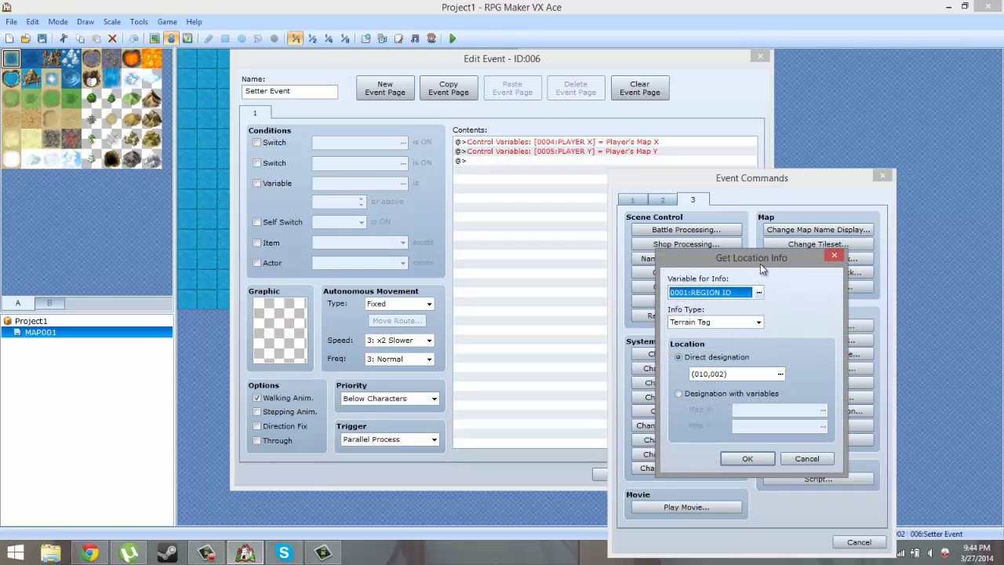
# - In the Variable for Info list, rename 0001 to ROCK REGION ID and name 0006 PLAYER REGION ID
pyautogui.moveTo(762, 252); pyautogui.dragTo(758, 228)
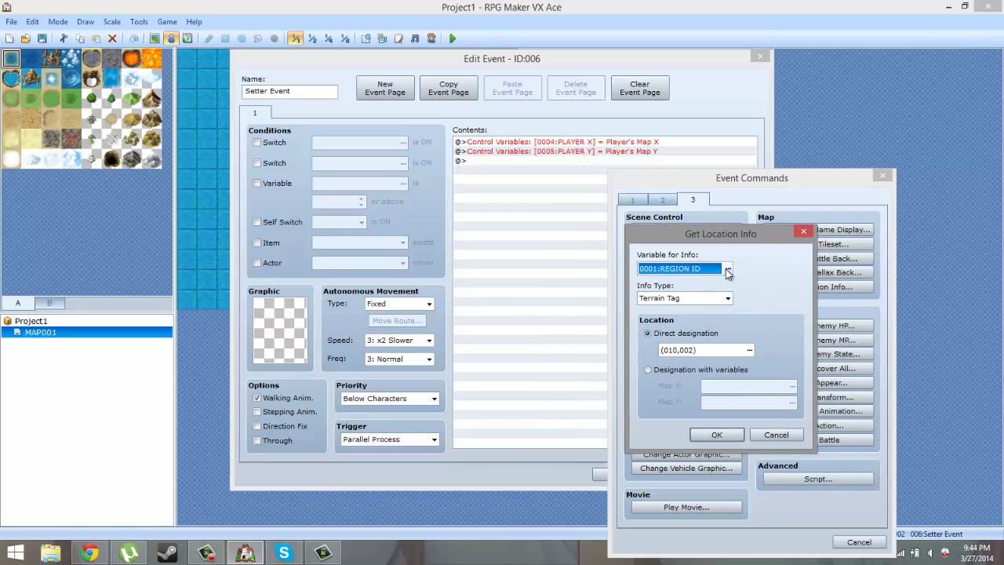
pyautogui.click(728, 271)
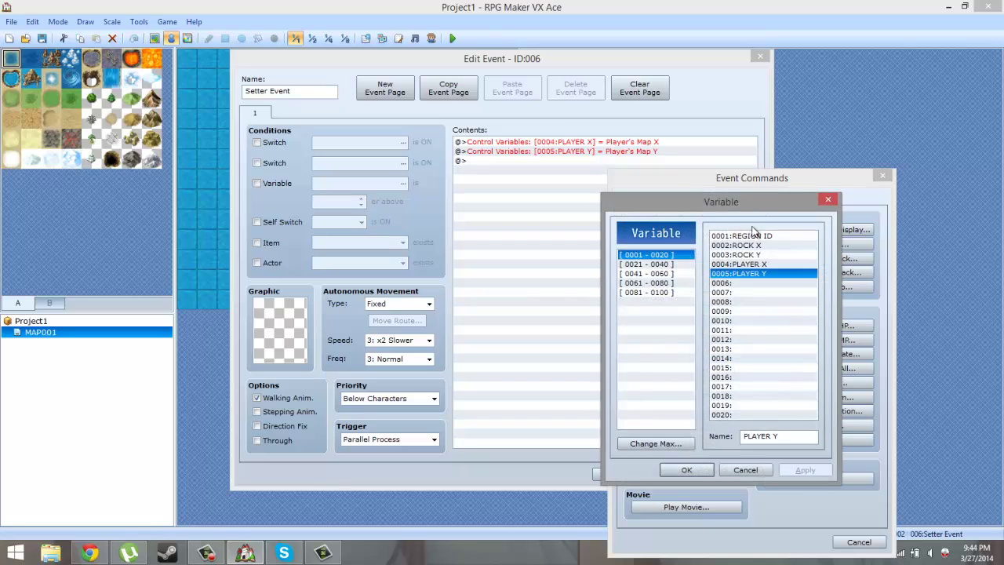
pyautogui.doubleClick(751, 436)
pyautogui.click(751, 437)
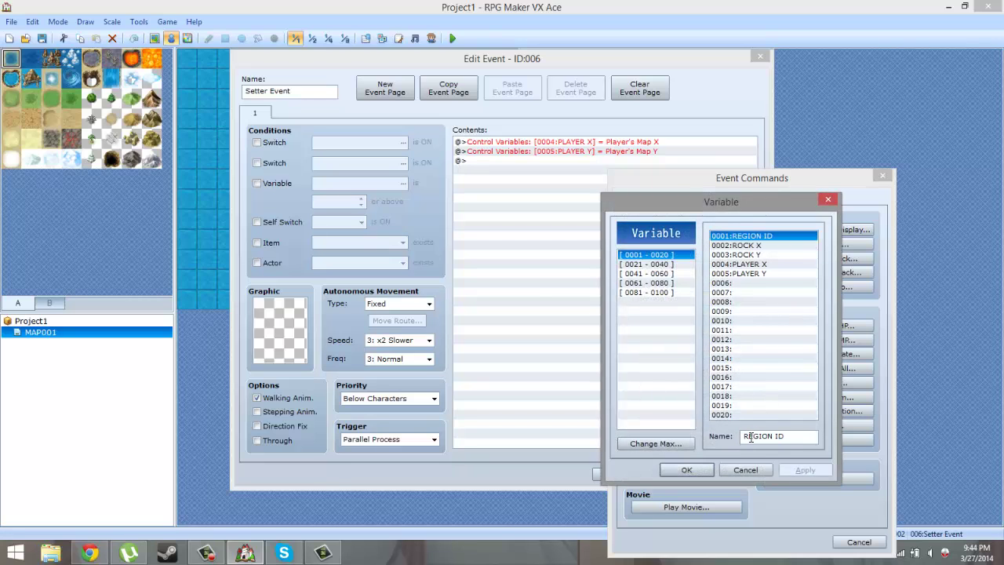
pyautogui.write('ROCK')
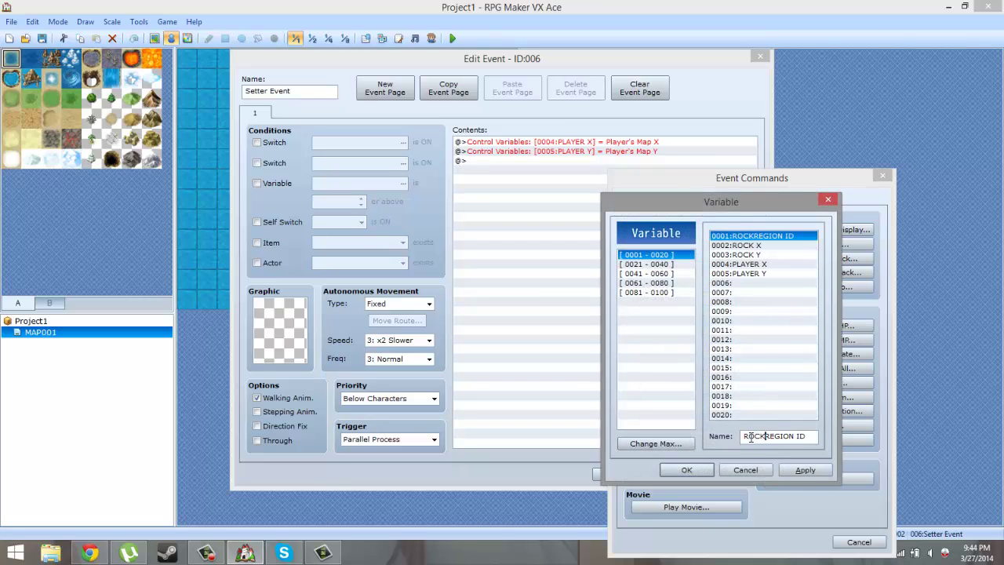
pyautogui.click(757, 283)
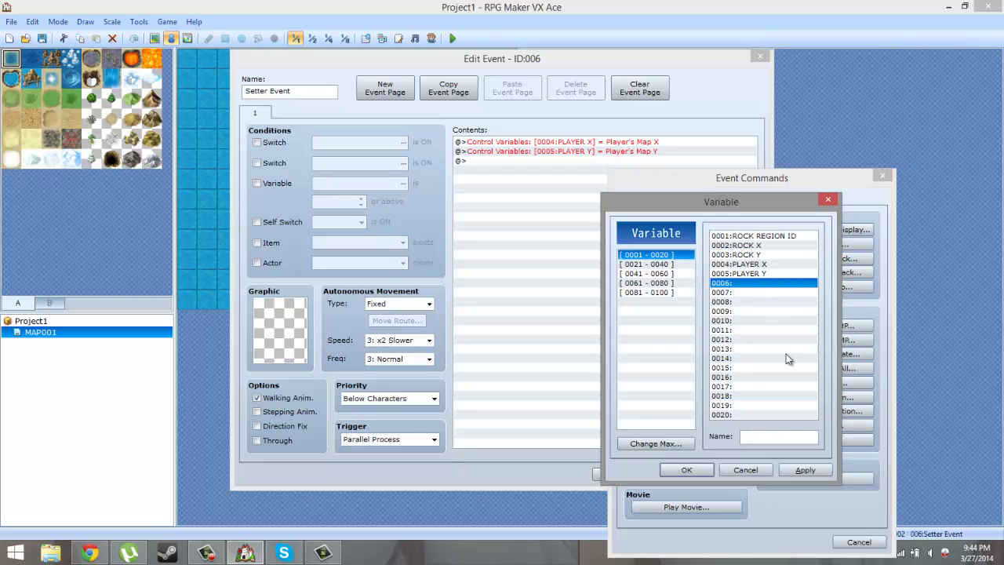
pyautogui.click(779, 437)
pyautogui.write('PLAYER REGION ID')
pyautogui.click(683, 469)
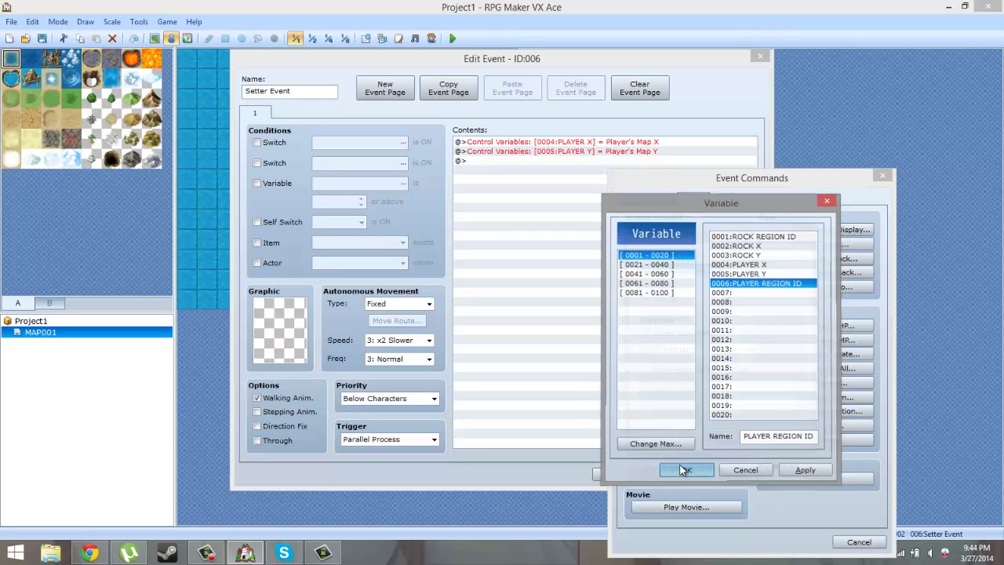